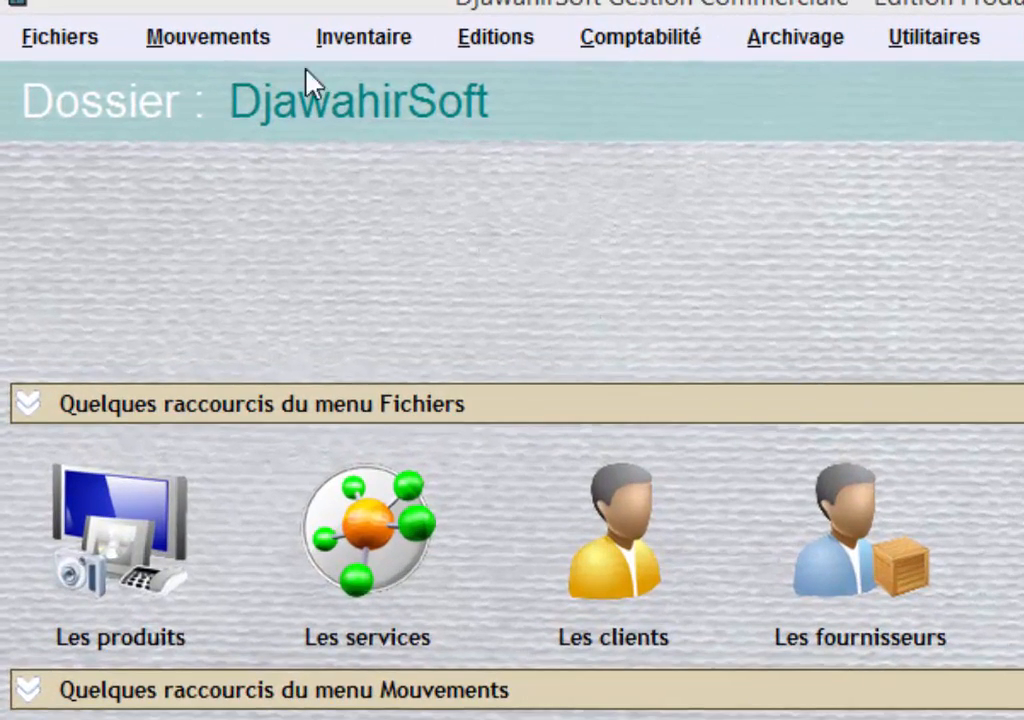
Step: Open the customer credit notes (Avoir Client) list and start a new credit note
{"action": "left_click", "coordinate": [153, 13]}
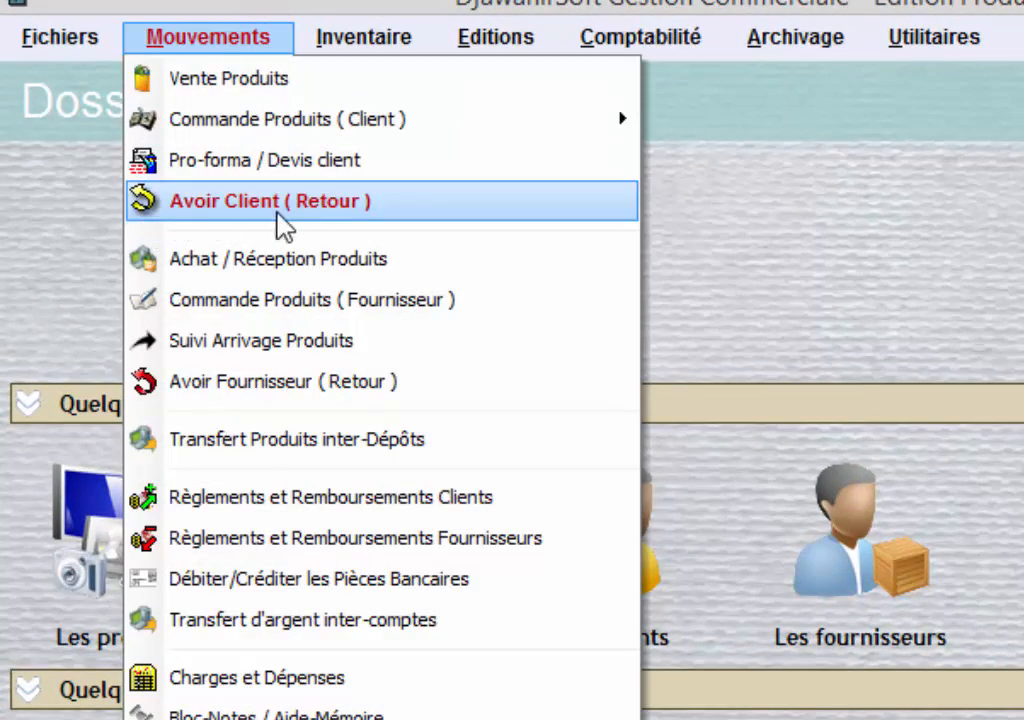
{"action": "left_click", "coordinate": [395, 213]}
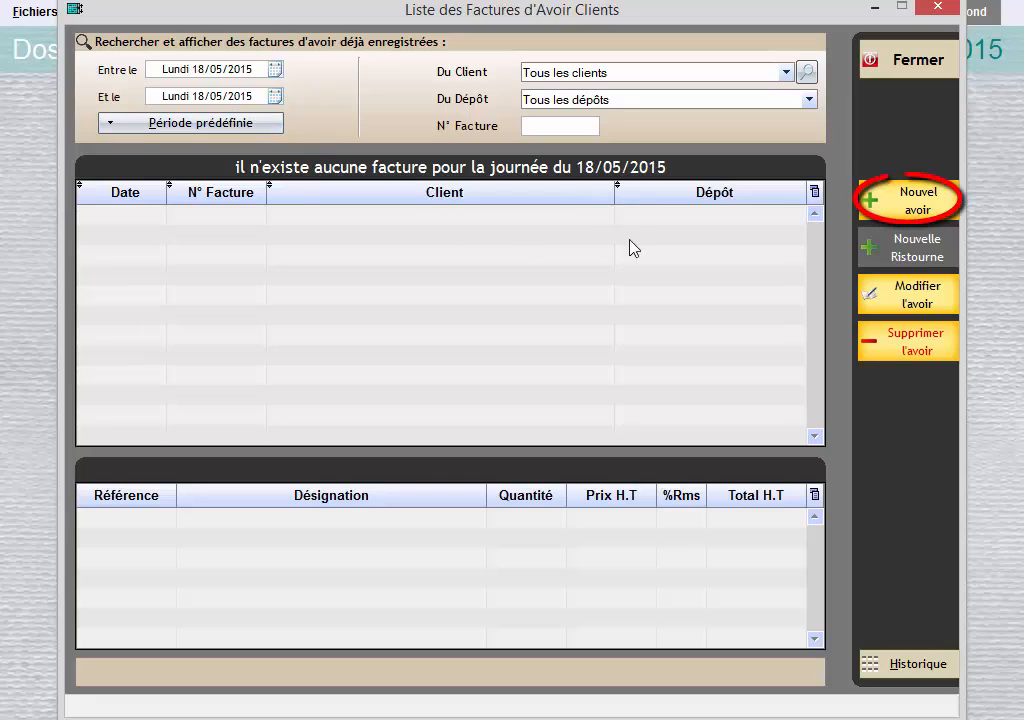
{"action": "left_click", "coordinate": [880, 206]}
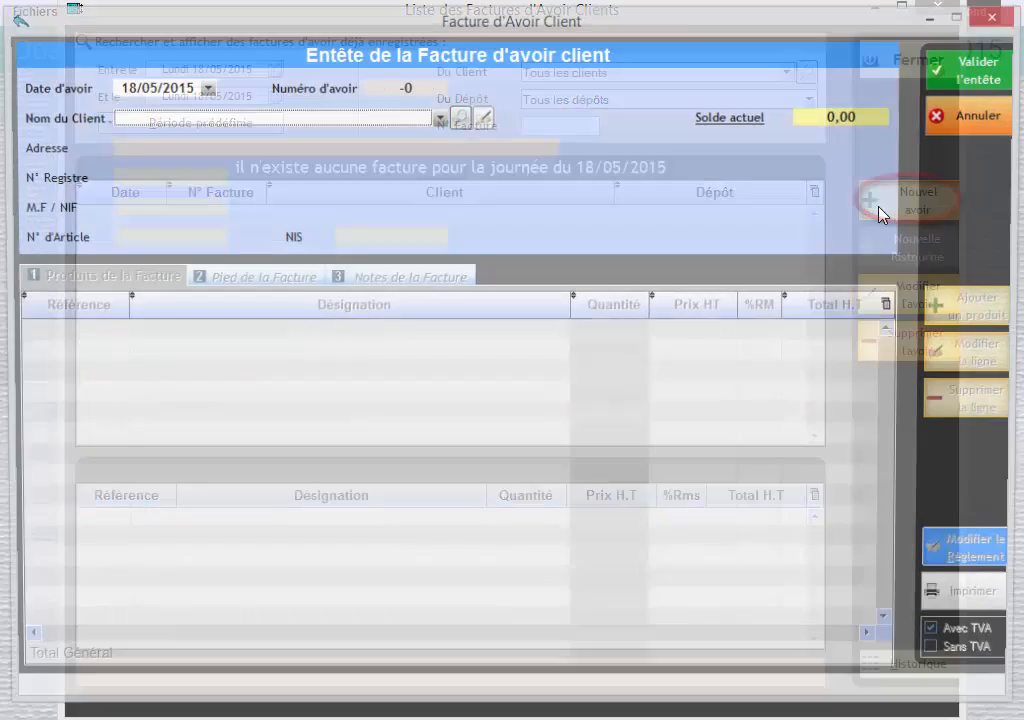
Step: Search clients for "SOFT", select EURL CTSOFTWARE as the credit note's client and validate the header
{"action": "left_click", "coordinate": [183, 87]}
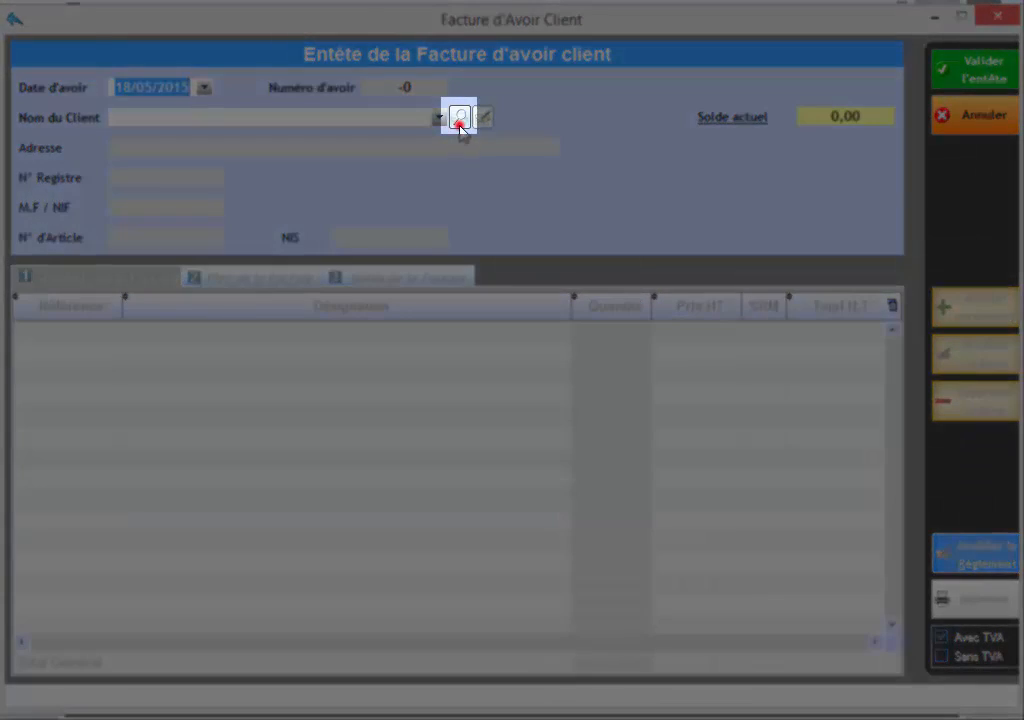
{"action": "left_click", "coordinate": [461, 122]}
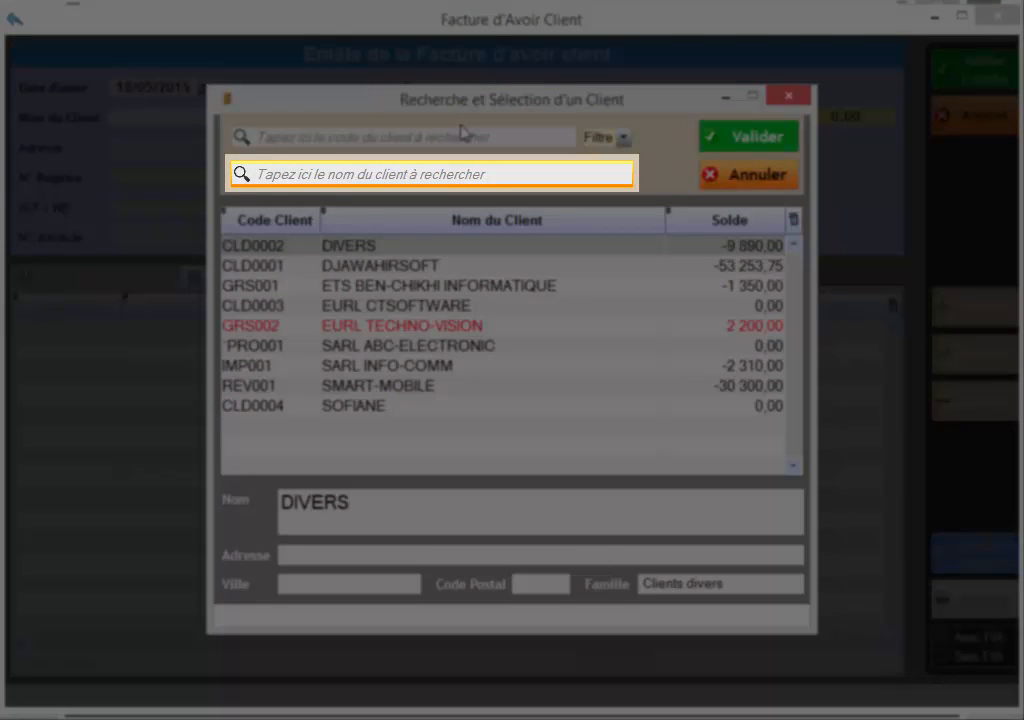
{"action": "type", "text": "sof"}
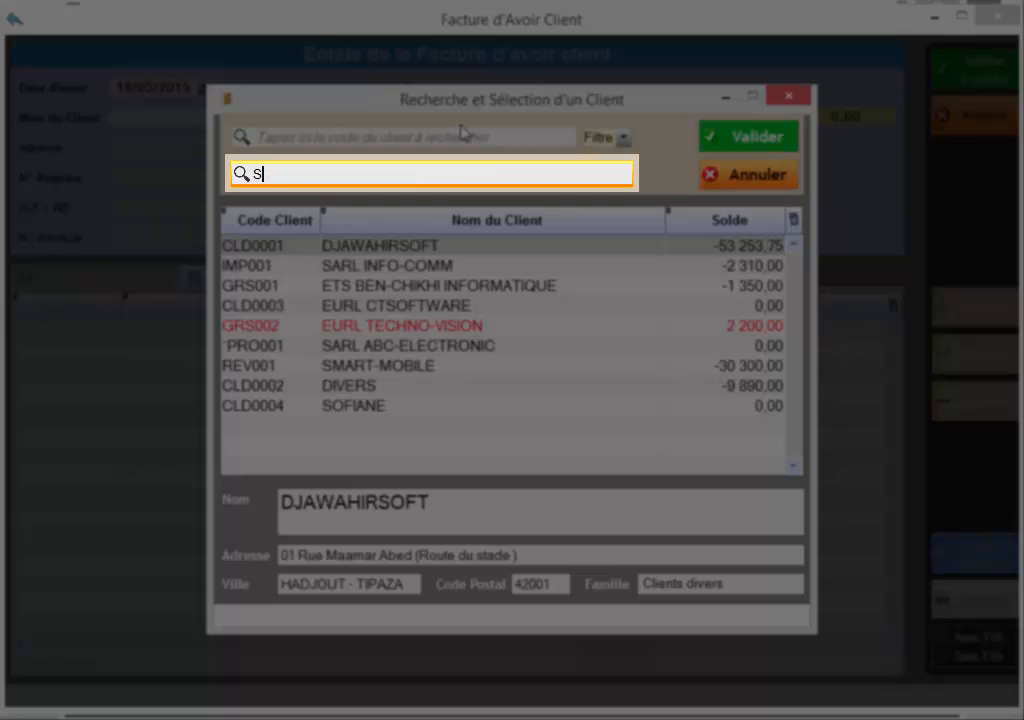
{"action": "type", "text": "t"}
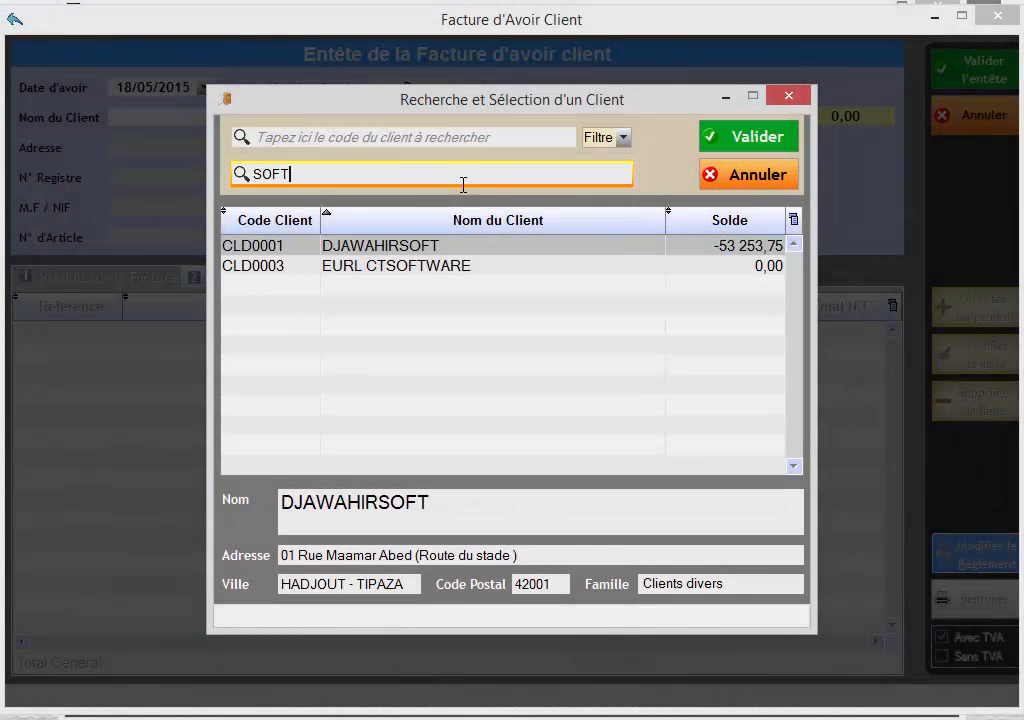
{"action": "left_click", "coordinate": [418, 266]}
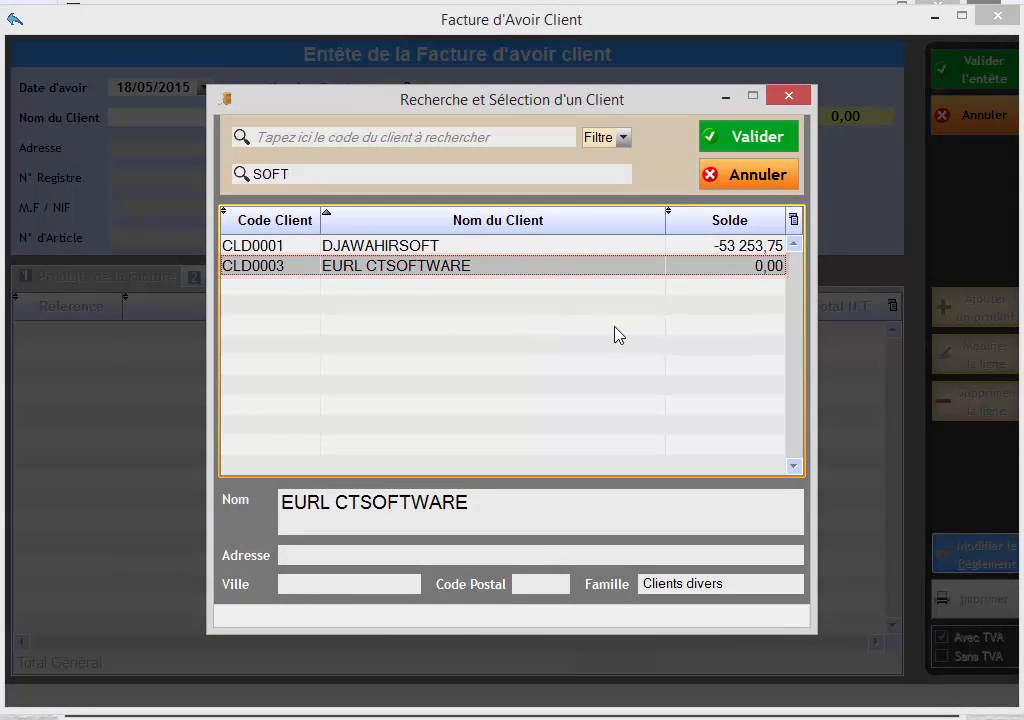
{"action": "left_click", "coordinate": [773, 138]}
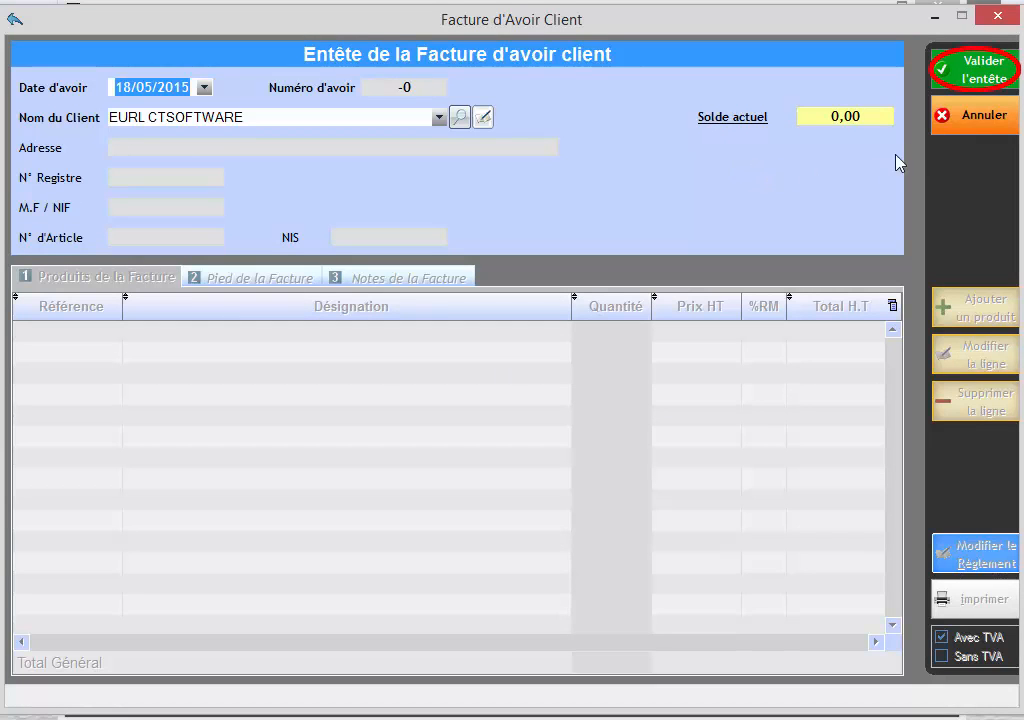
{"action": "left_click", "coordinate": [979, 82]}
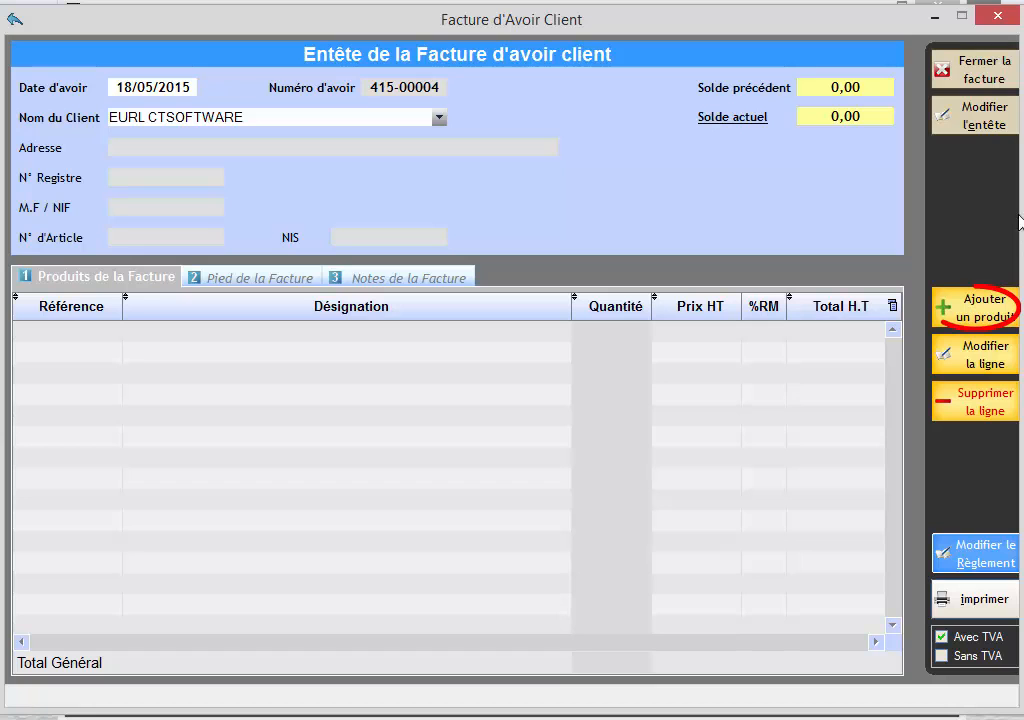
Step: Find products matching "TON" and add TONER COMPATIBLE CANON NOIR, sold on 14/05/2015, to the credit note with quantity 1
{"action": "left_click", "coordinate": [979, 314]}
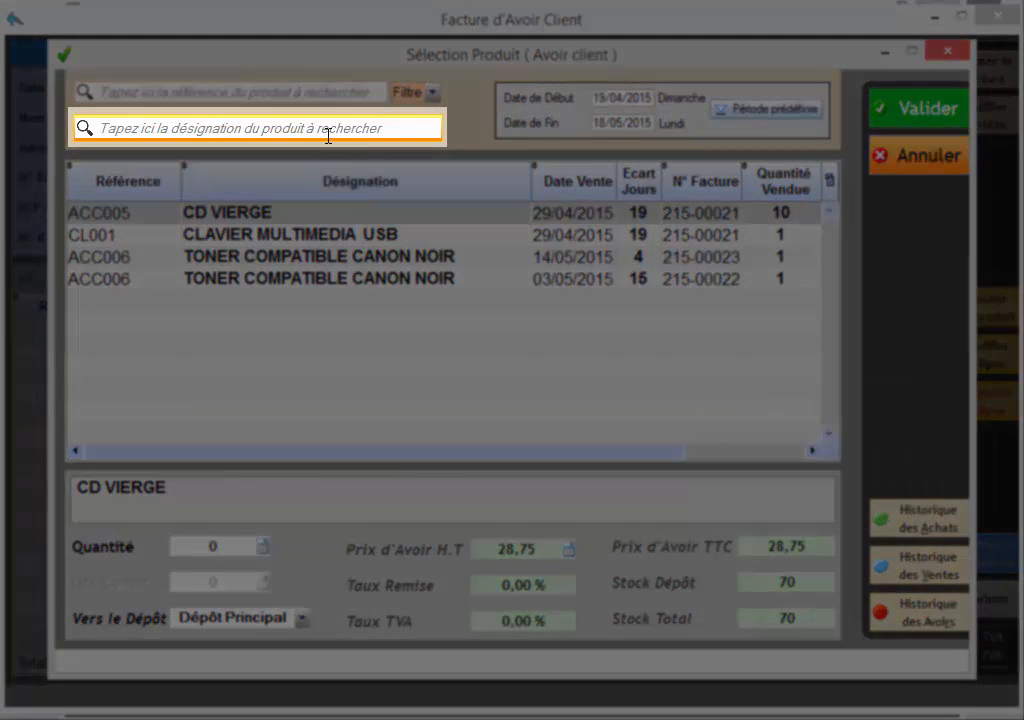
{"action": "left_click", "coordinate": [315, 125]}
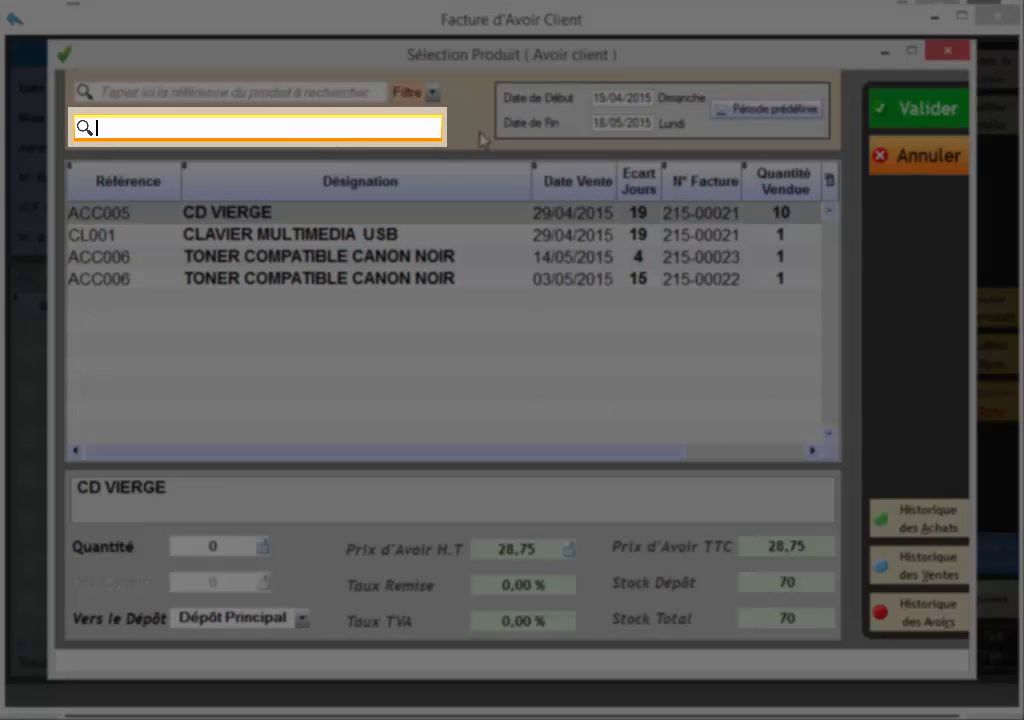
{"action": "type", "text": "T"}
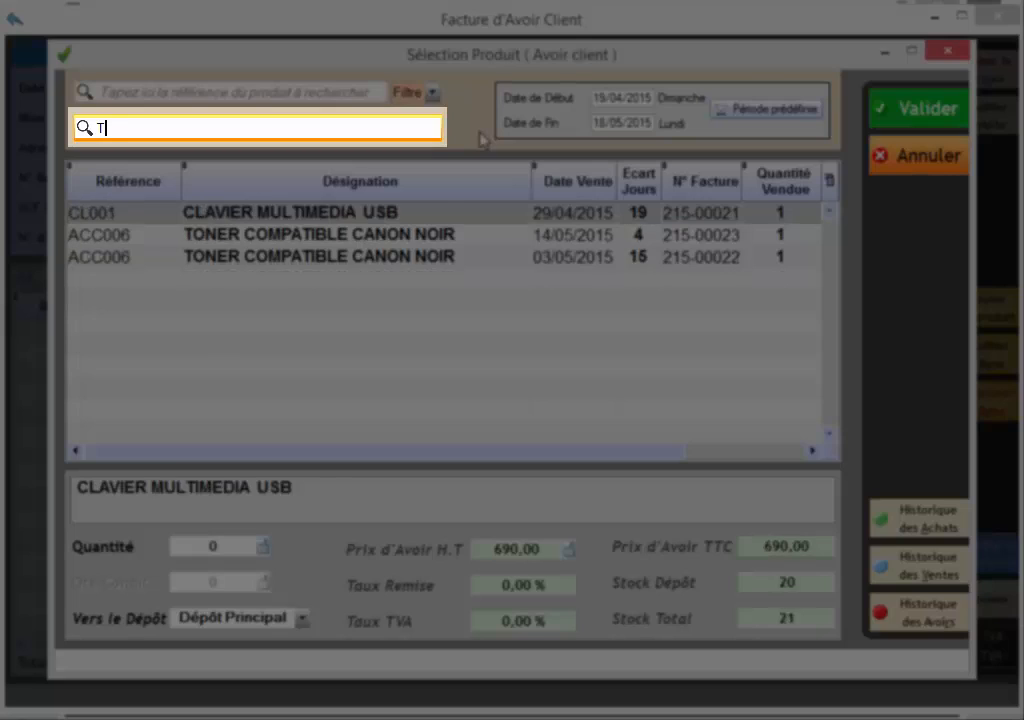
{"action": "type", "text": "ON"}
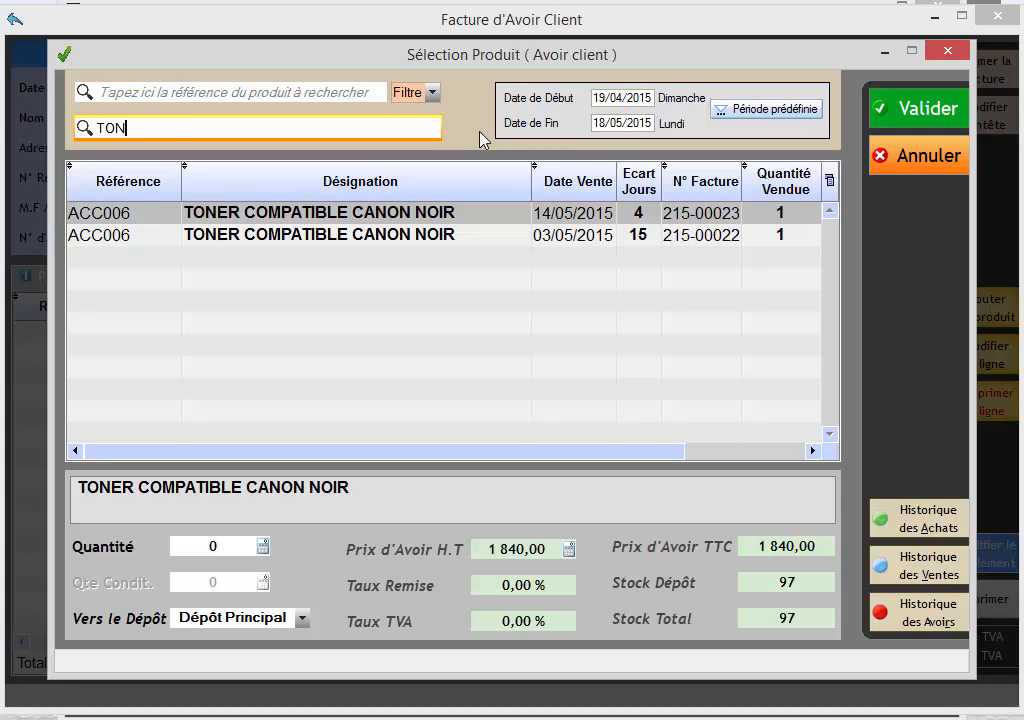
{"action": "left_click", "coordinate": [396, 212]}
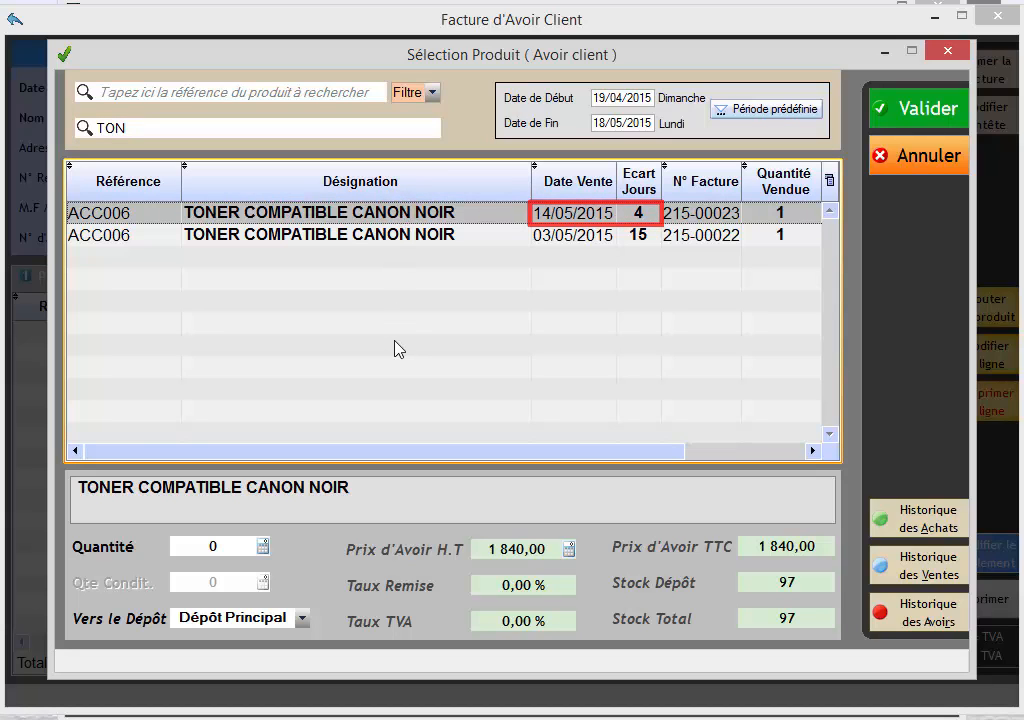
{"action": "key", "text": "Return"}
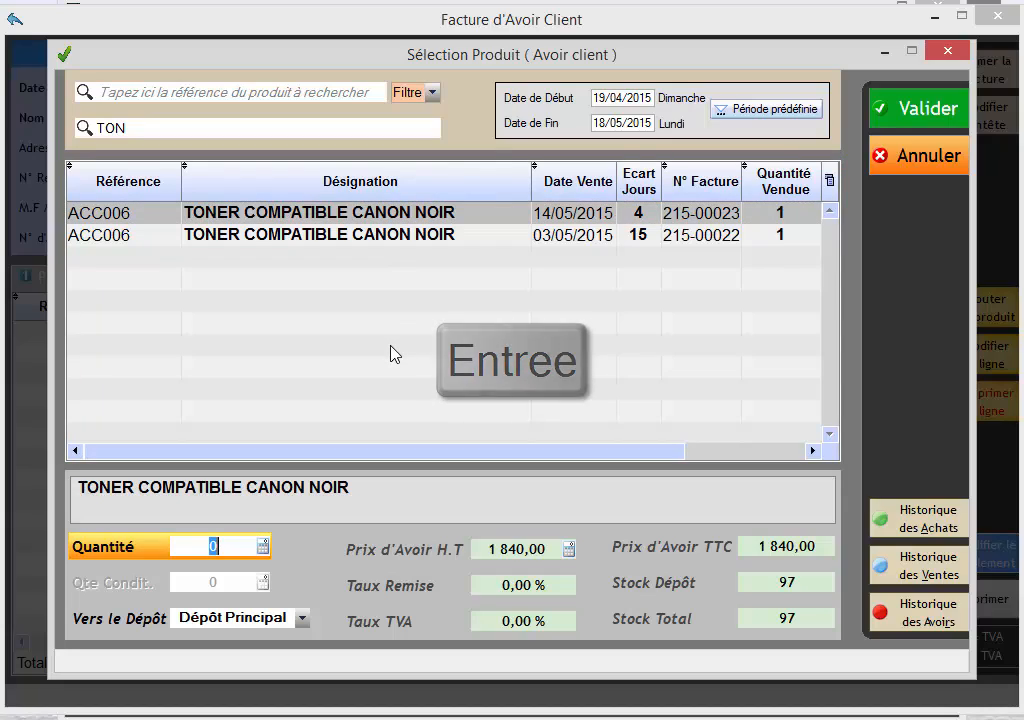
{"action": "type", "text": "1"}
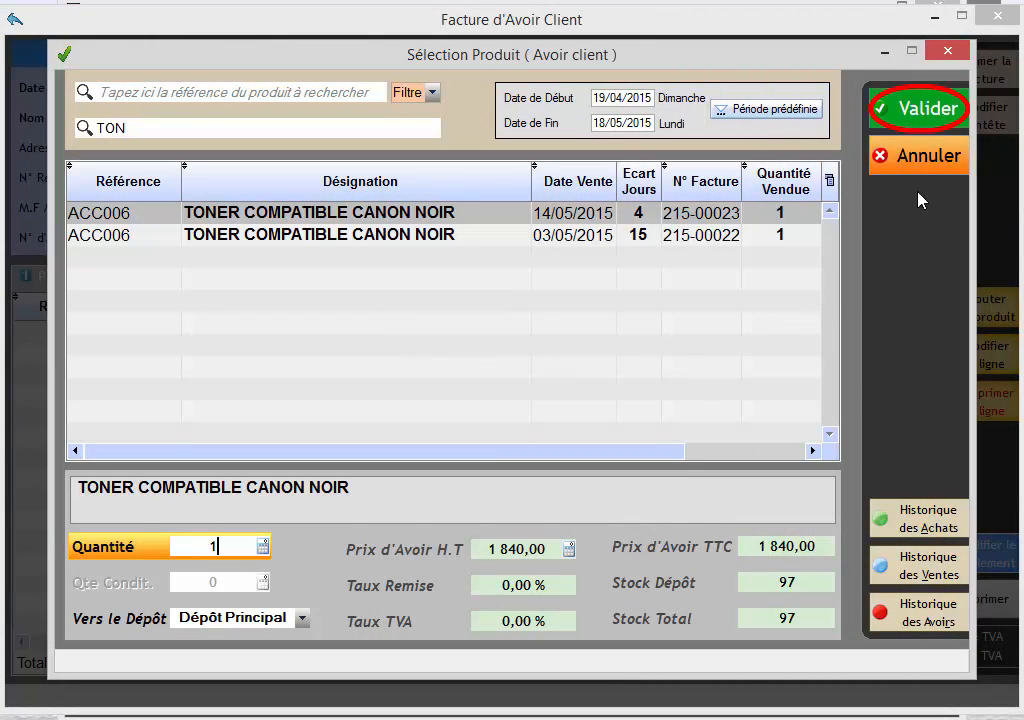
{"action": "left_click", "coordinate": [929, 118]}
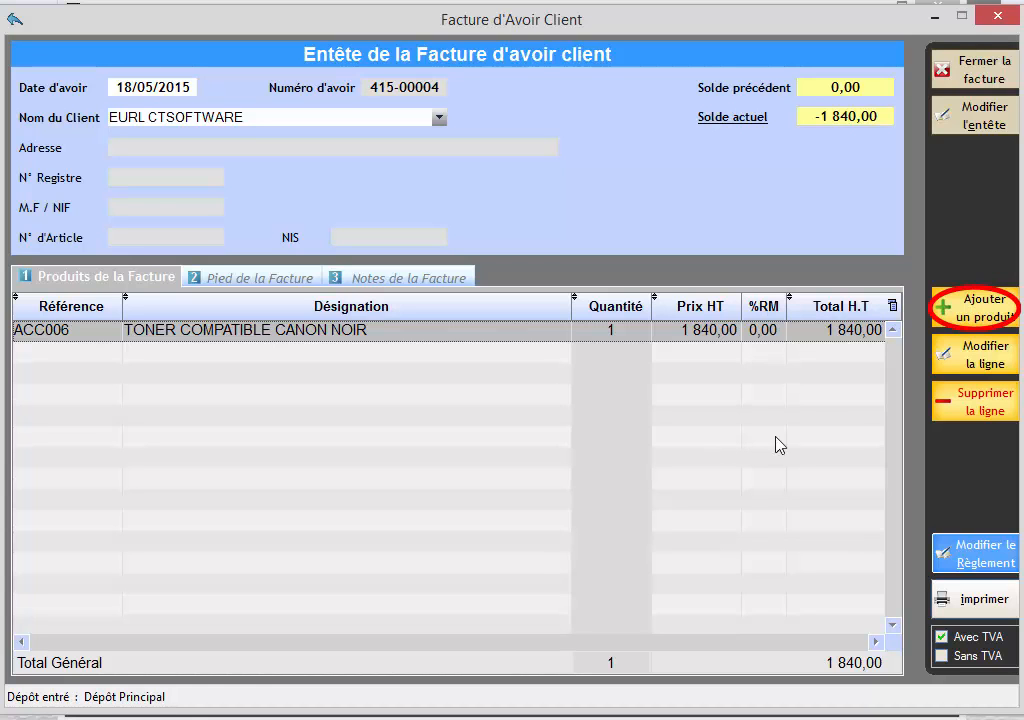
Step: Start adding another product and set the sales search period to the current year (Année en cours)
{"action": "left_click", "coordinate": [980, 310]}
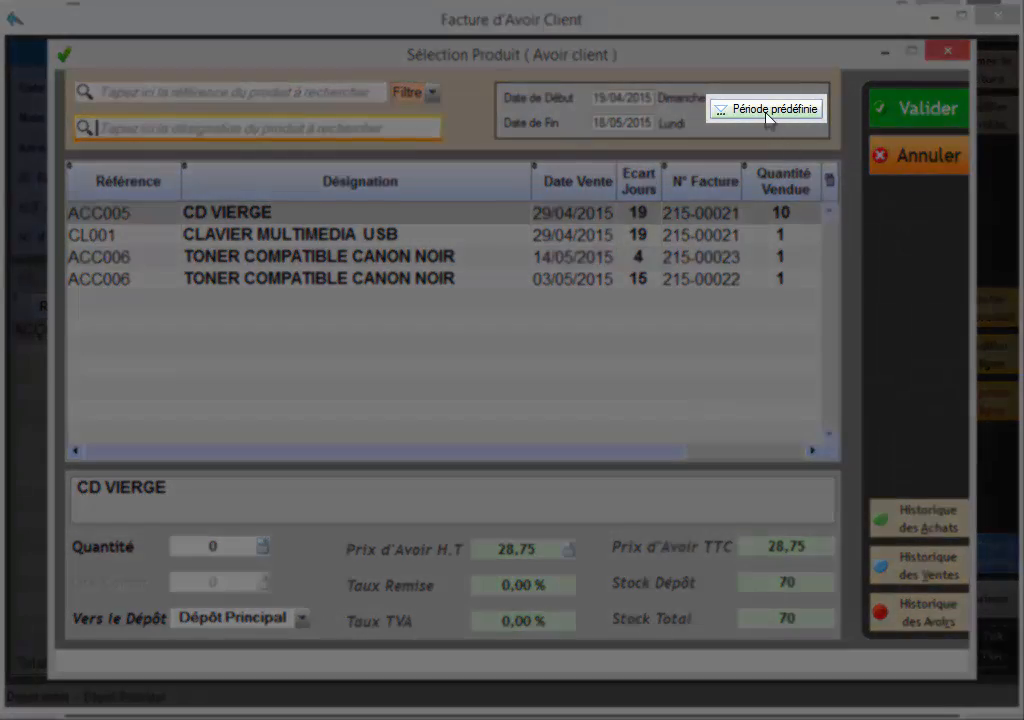
{"action": "left_click", "coordinate": [766, 110]}
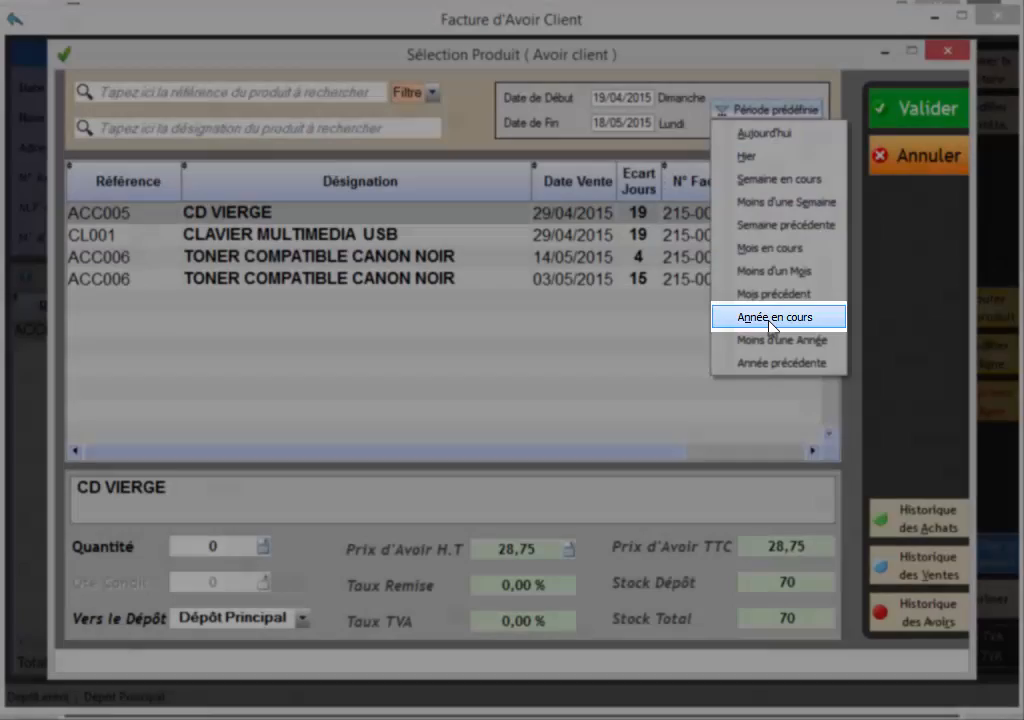
{"action": "left_click", "coordinate": [772, 318]}
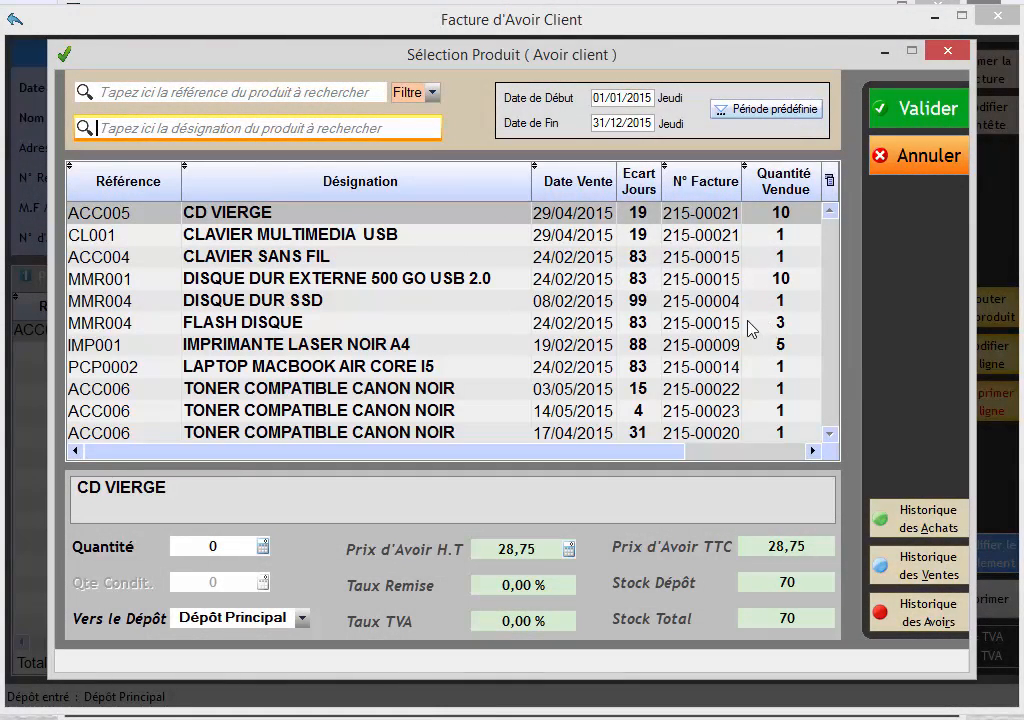
Step: Search product designations for "FL" and add FLASH DISQUE to the credit note with quantity 1
{"action": "left_click", "coordinate": [340, 125]}
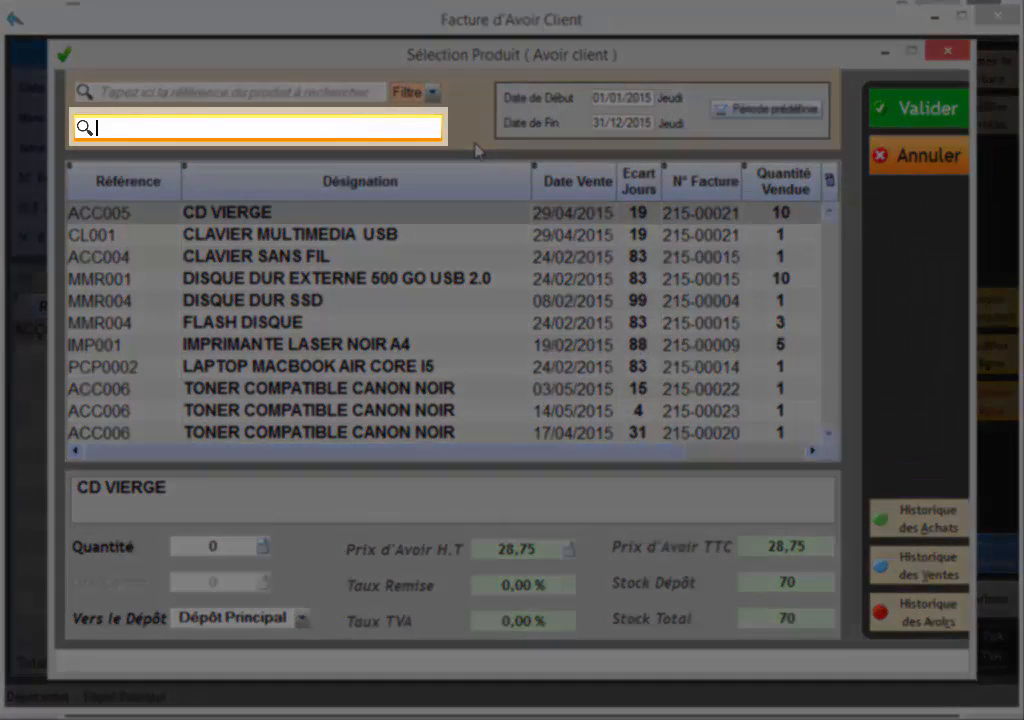
{"action": "type", "text": "FL"}
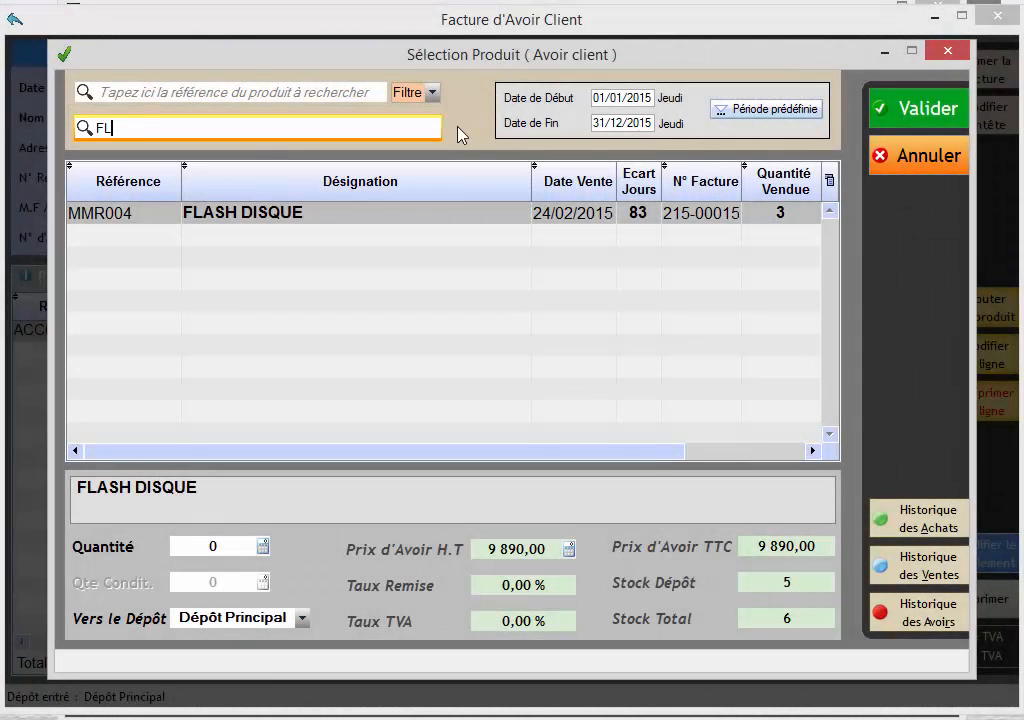
{"action": "left_click", "coordinate": [313, 218]}
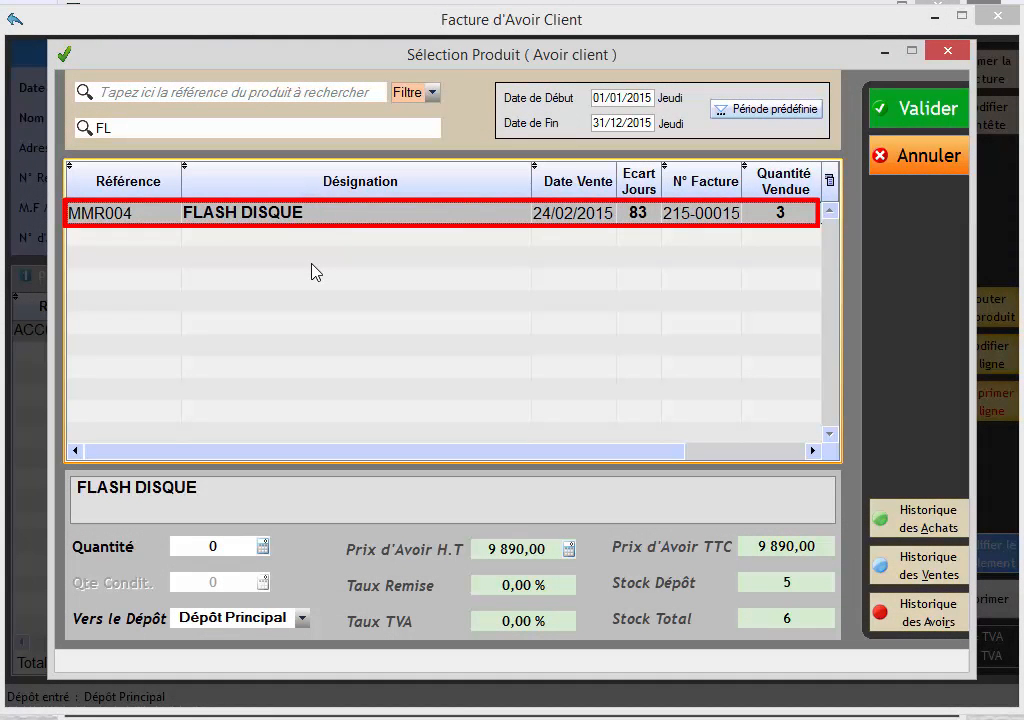
{"action": "key", "text": "Return"}
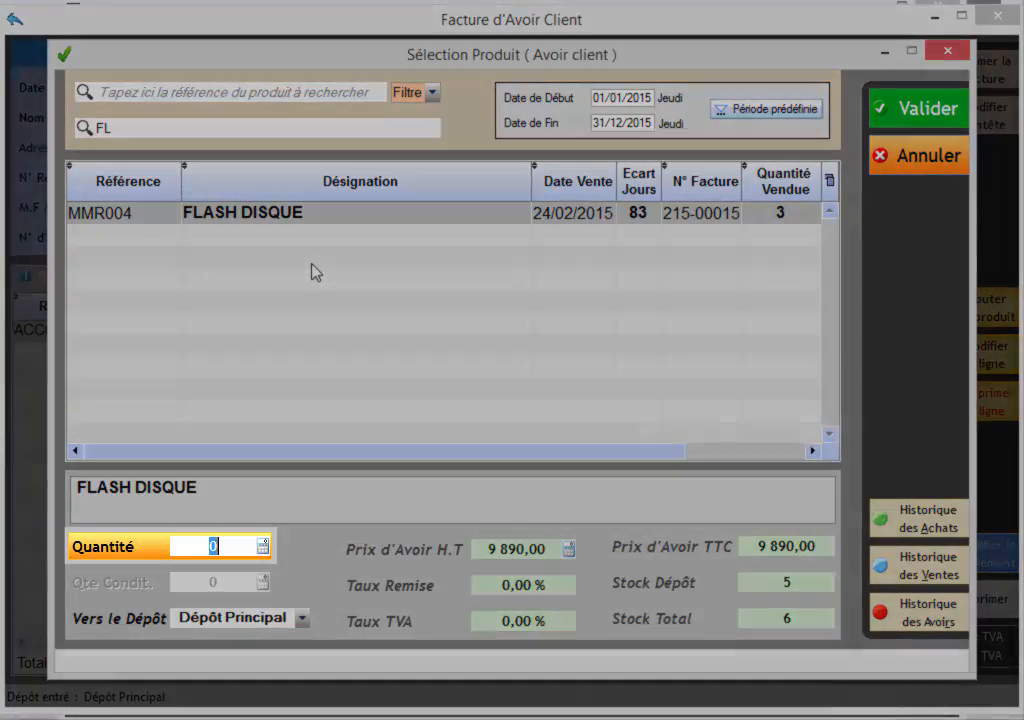
{"action": "type", "text": "1"}
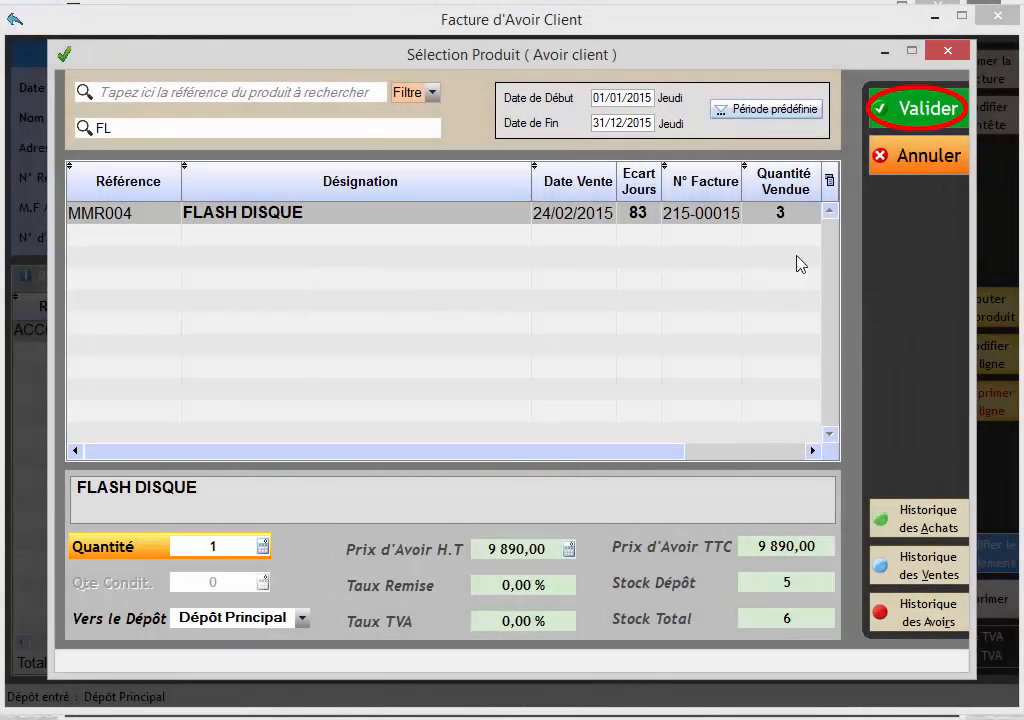
{"action": "left_click", "coordinate": [905, 112]}
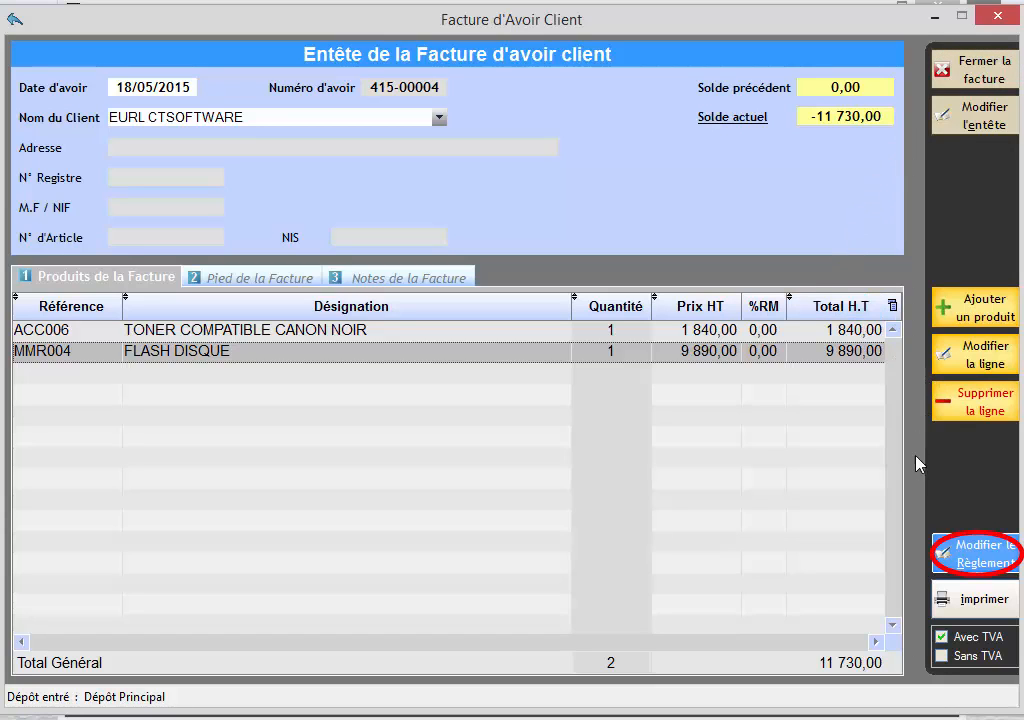
Step: Set the credit note's refund mode to Espèces and validate the 11730,00 refund from Compte Caisse
{"action": "left_click", "coordinate": [962, 556]}
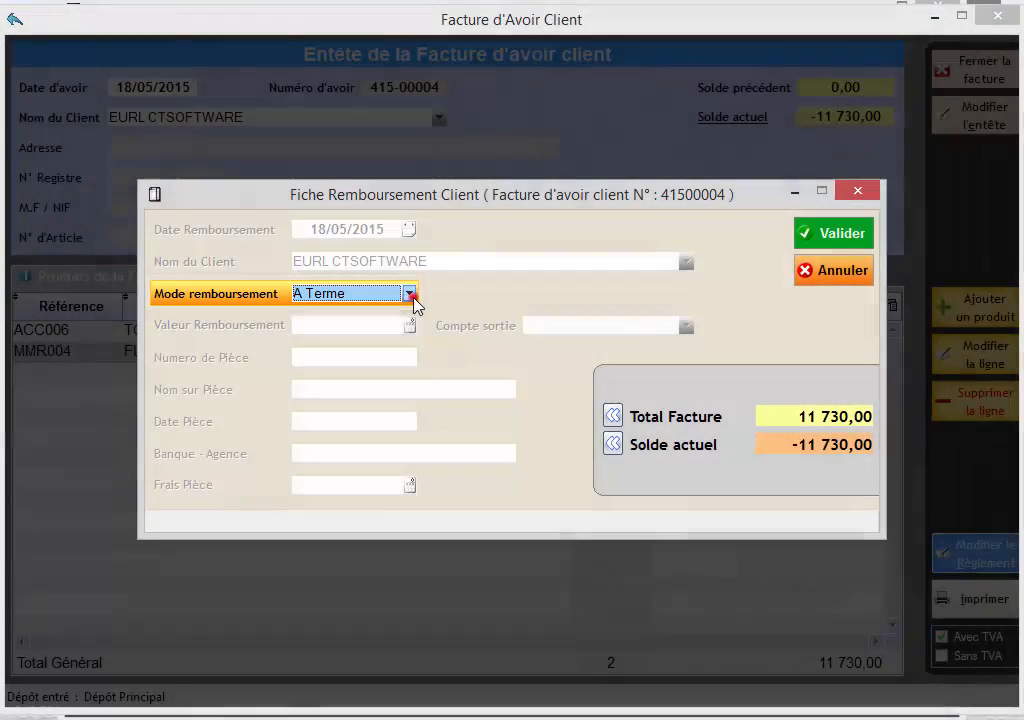
{"action": "left_click", "coordinate": [412, 296]}
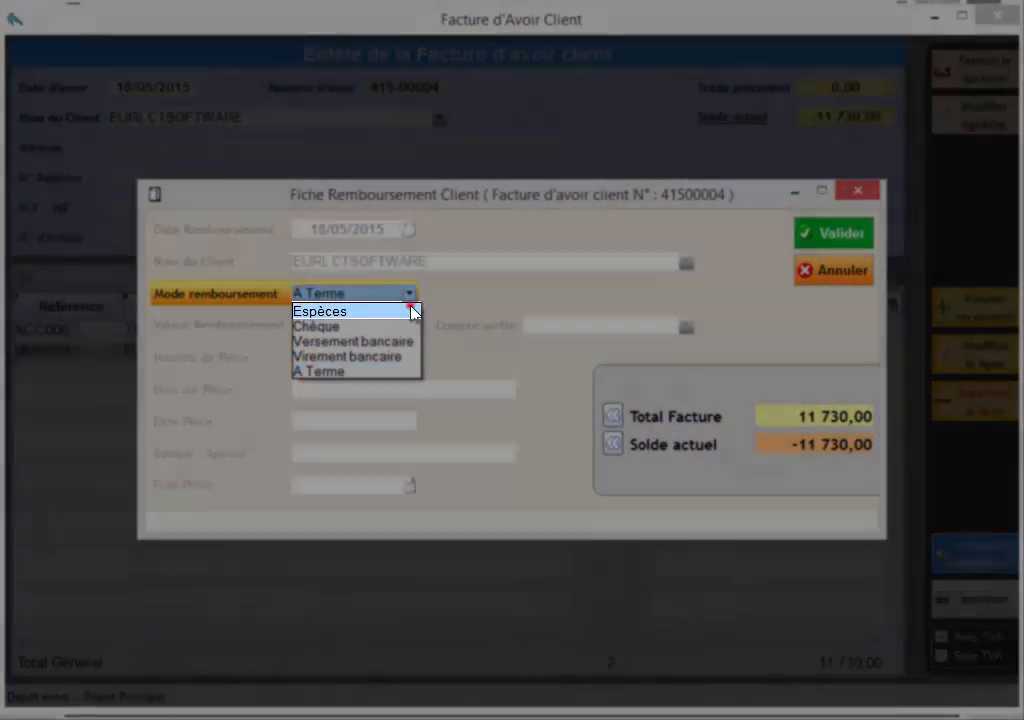
{"action": "left_click", "coordinate": [413, 312]}
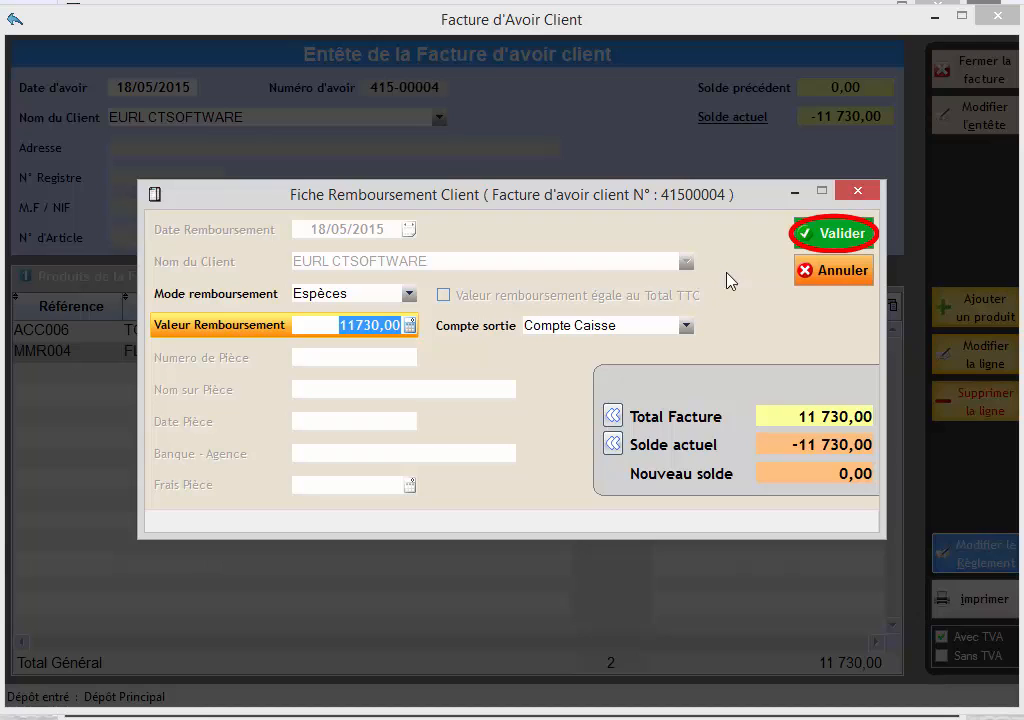
{"action": "left_click", "coordinate": [824, 240]}
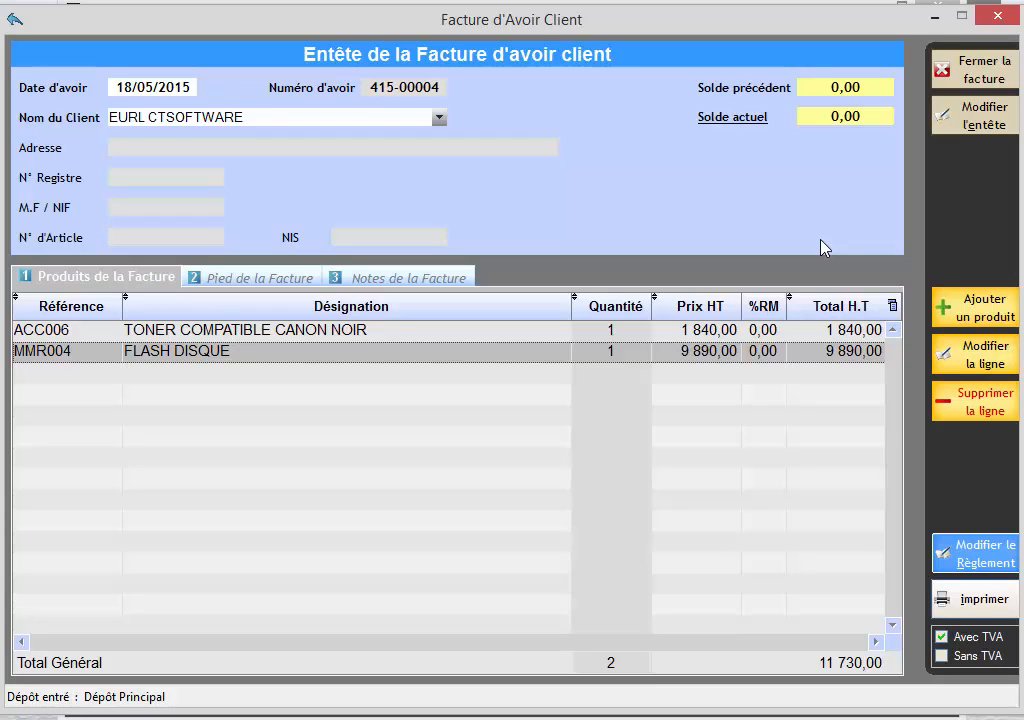
Step: Preview and print the credit note, and close the customer credit notes list
{"action": "left_click", "coordinate": [949, 610]}
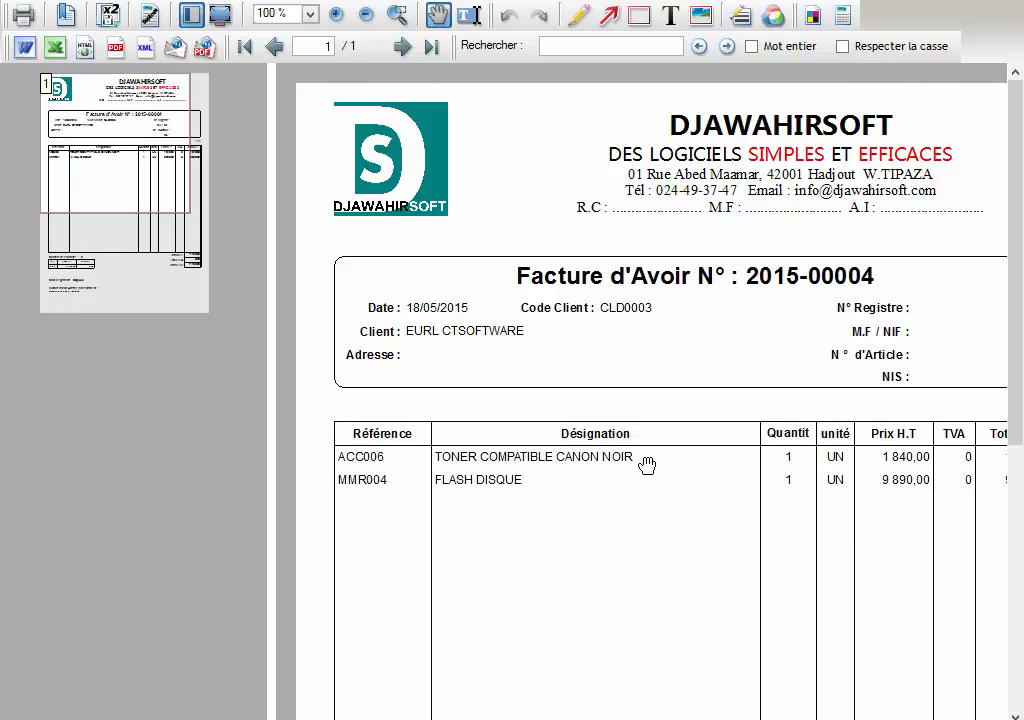
{"action": "mouse_move", "coordinate": [149, 168]}
{"action": "left_mouse_down"}
{"action": "mouse_move", "coordinate": [160, 266]}
{"action": "mouse_move", "coordinate": [158, 165]}
{"action": "left_mouse_up"}
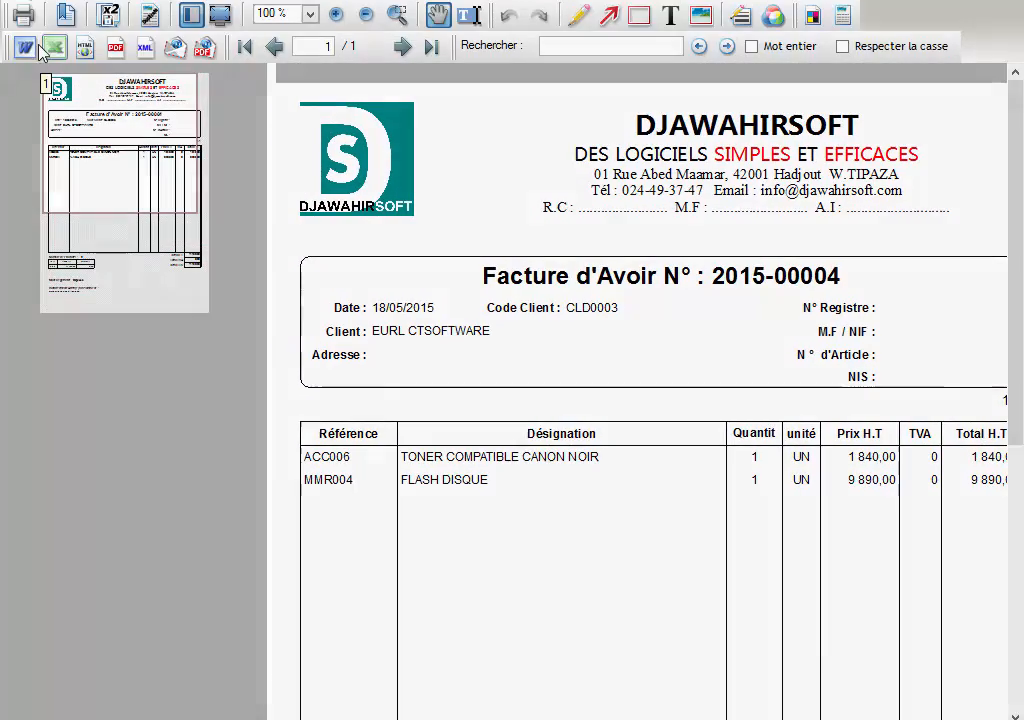
{"action": "left_click", "coordinate": [22, 14]}
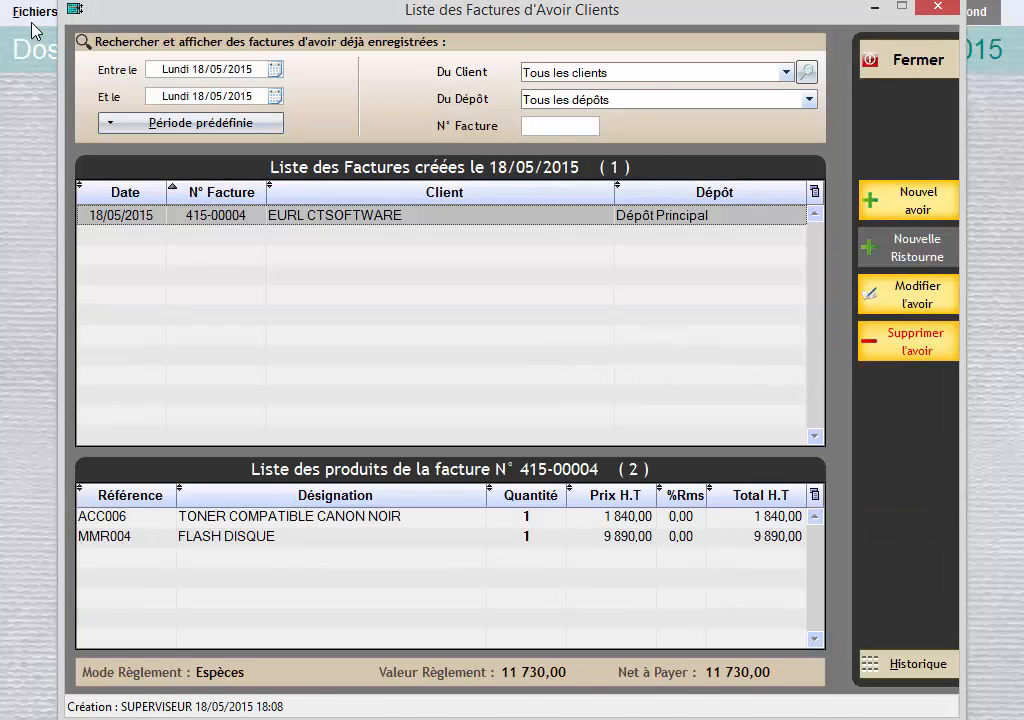
{"action": "key", "text": "Escape"}
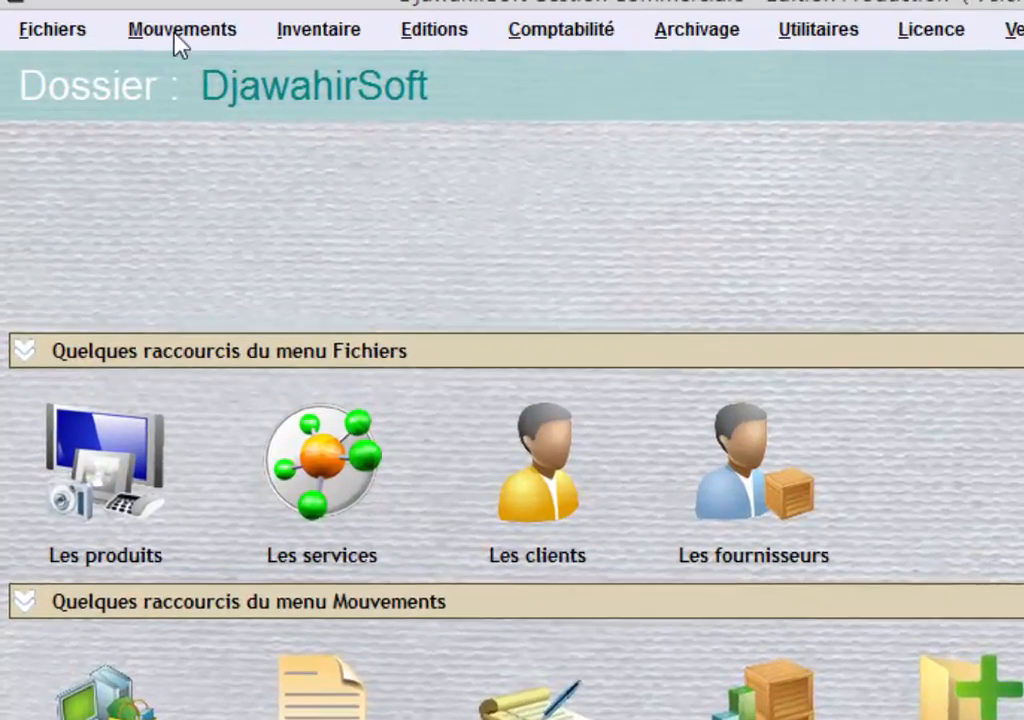
Step: Open the customer credit notes list (Avoir Client) and filter it to SMART-MOBILE by searching client names for "SM"
{"action": "left_click", "coordinate": [120, 12]}
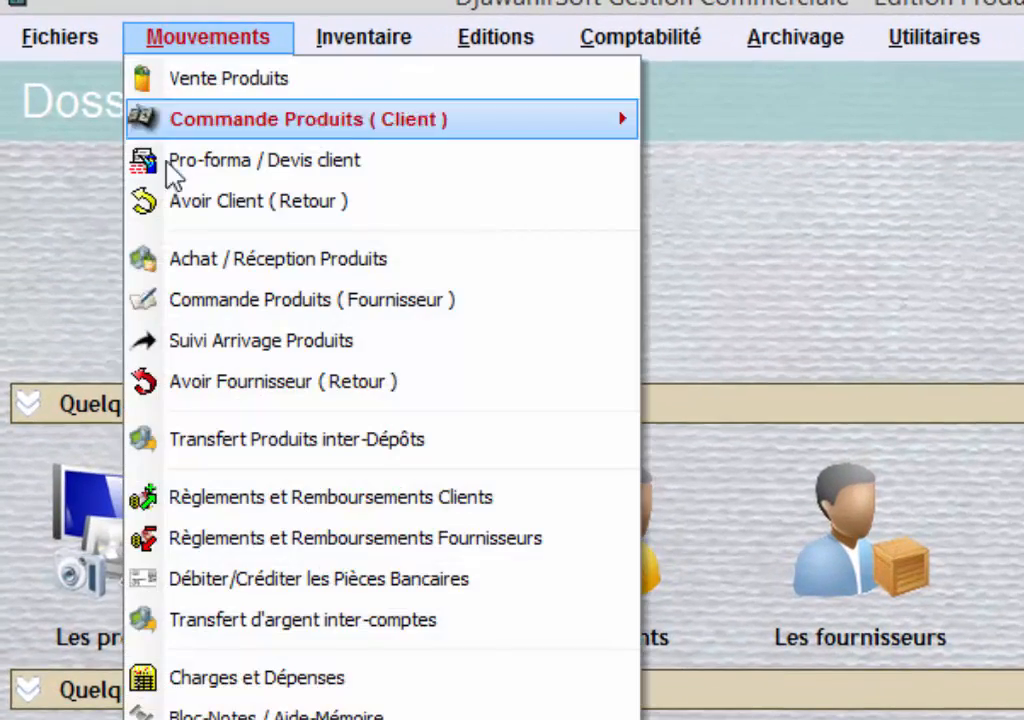
{"action": "left_click", "coordinate": [401, 209]}
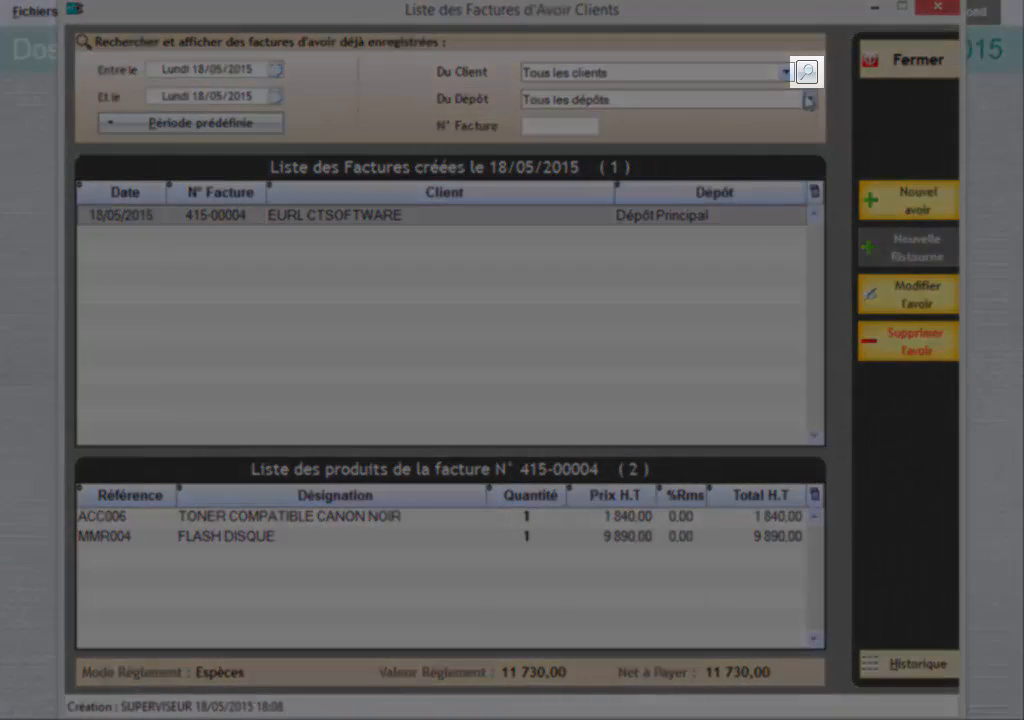
{"action": "left_click", "coordinate": [805, 72]}
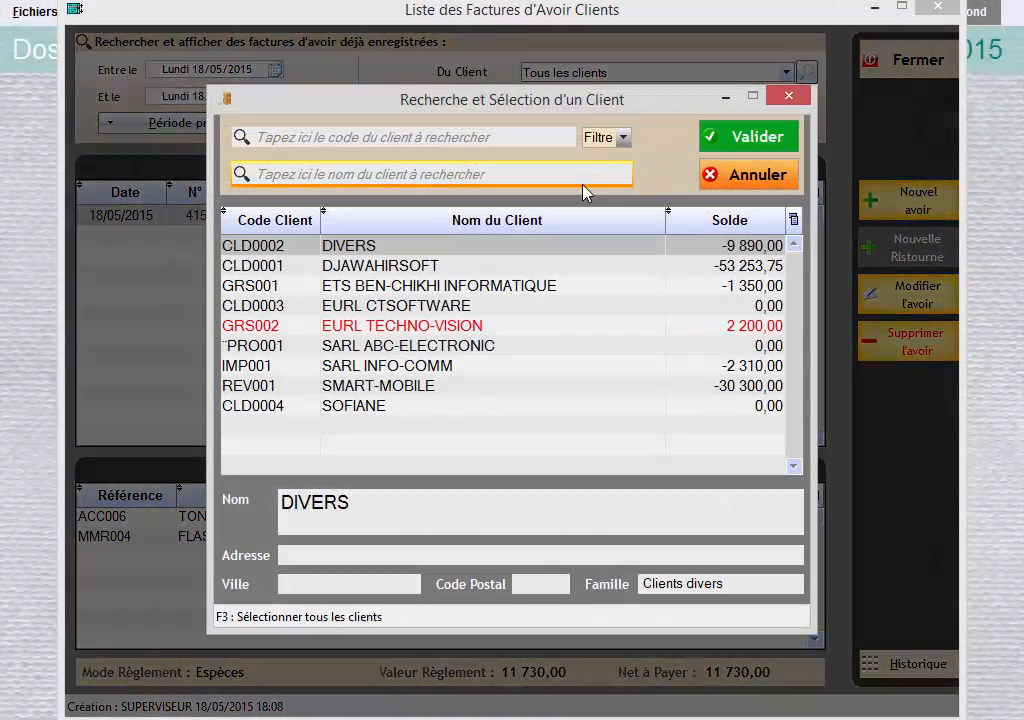
{"action": "left_click", "coordinate": [587, 170]}
{"action": "type", "text": "SM"}
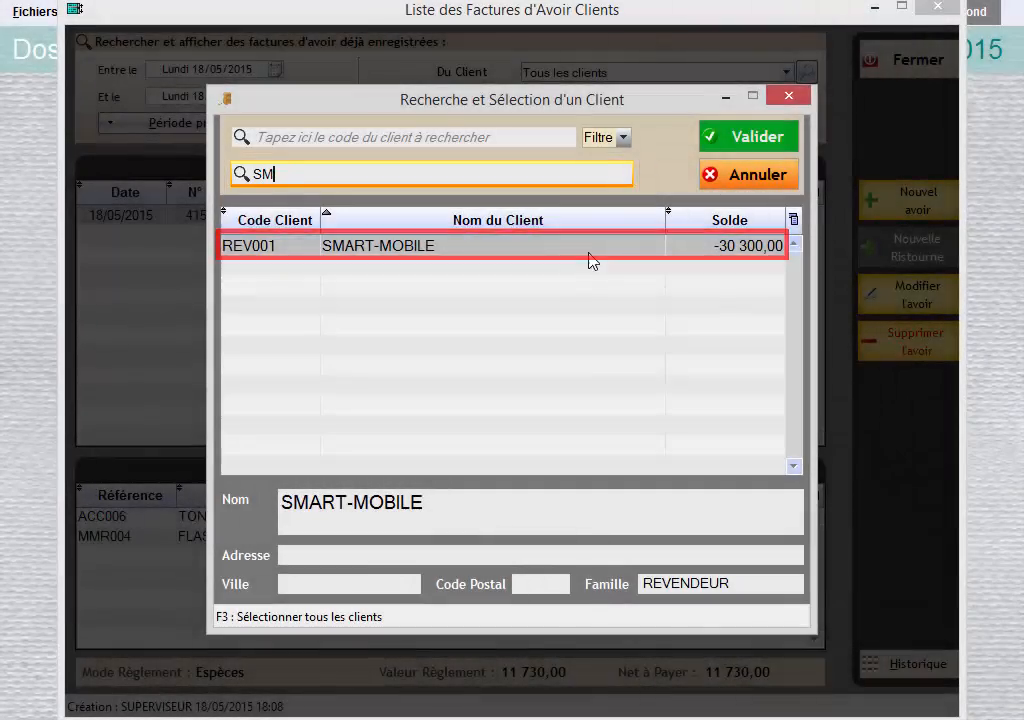
{"action": "double_click", "coordinate": [592, 256]}
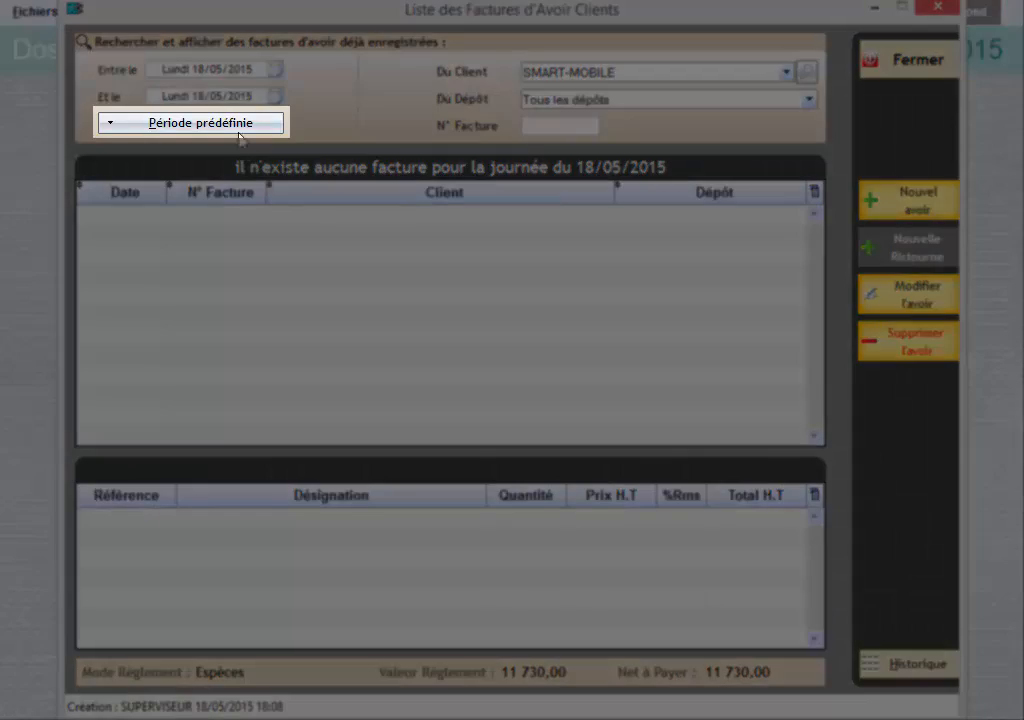
Step: Set the credit notes search period to the current month (Mois en cours)
{"action": "left_click", "coordinate": [240, 134]}
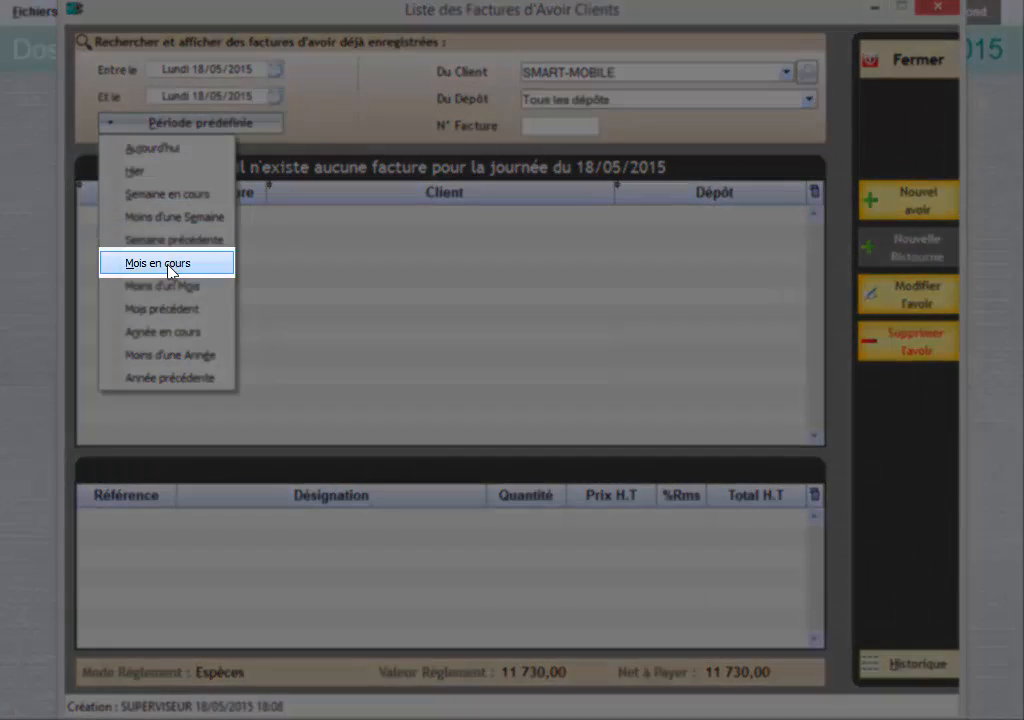
{"action": "left_click", "coordinate": [193, 265]}
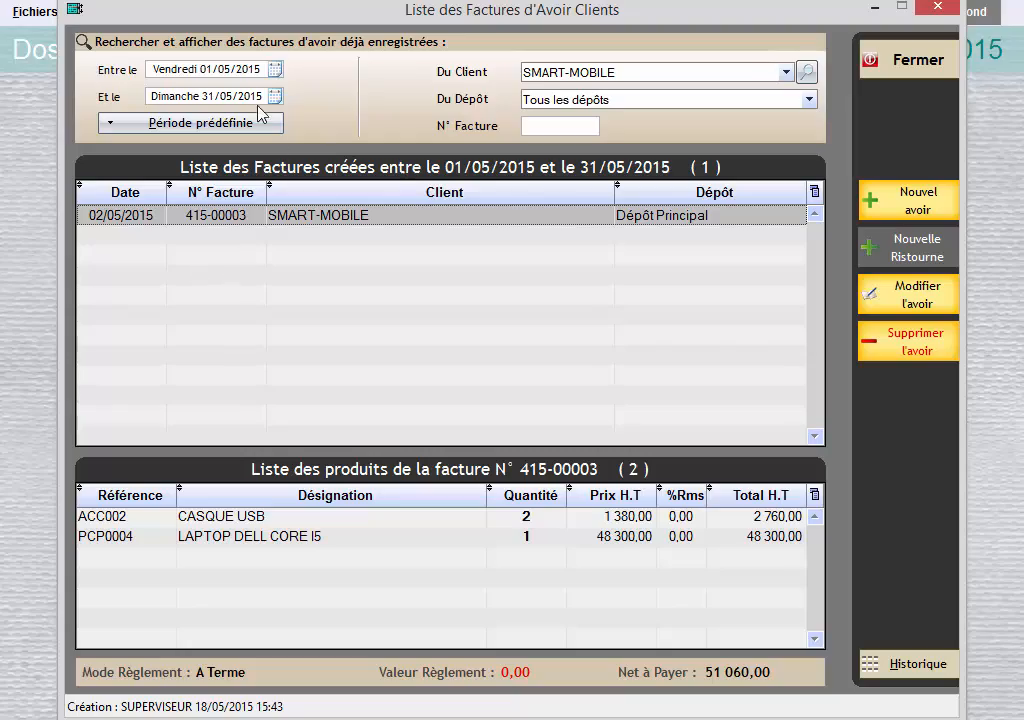
{"action": "left_click", "coordinate": [253, 68]}
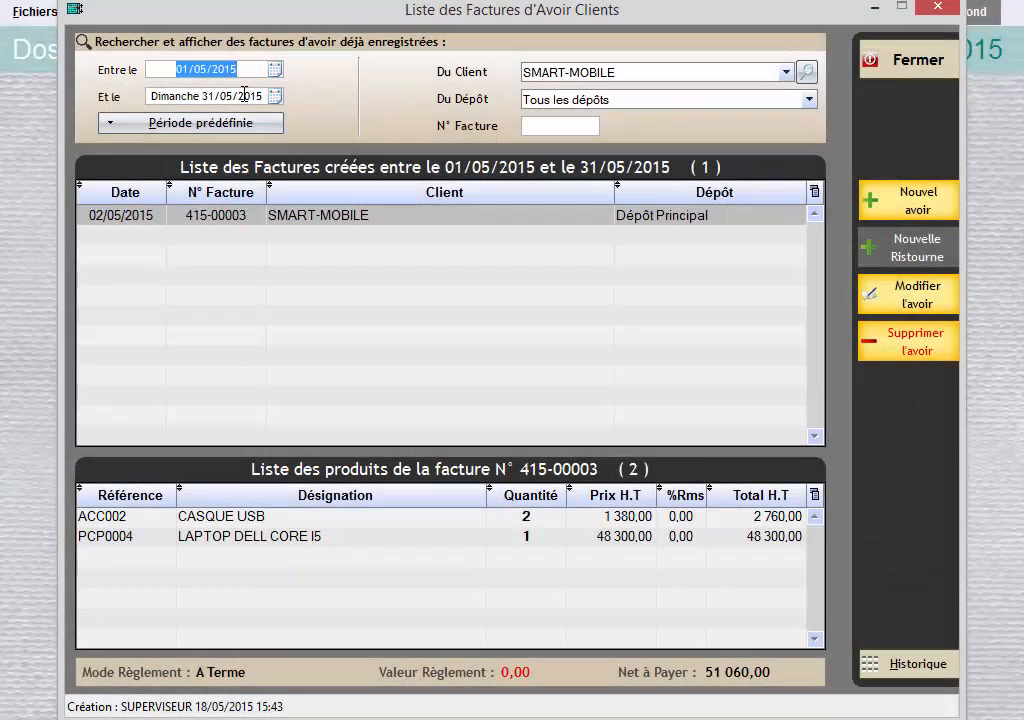
{"action": "left_click", "coordinate": [244, 95]}
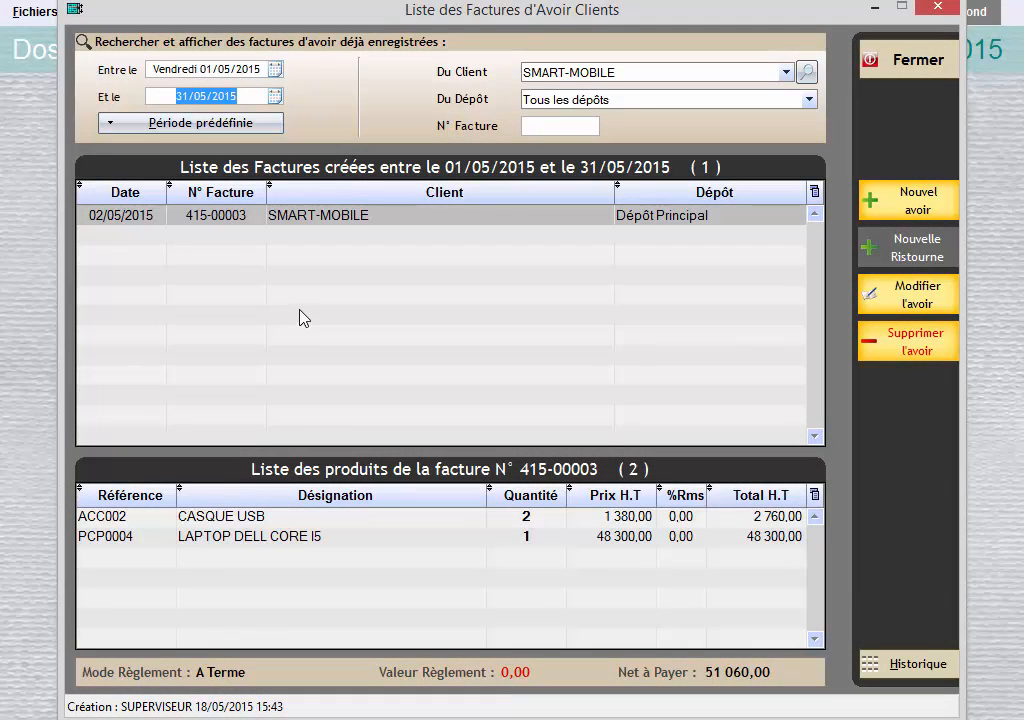
Step: Open the SMART-MOBILE credit note for modification and validate its header with the date 05/05/2015
{"action": "left_click", "coordinate": [330, 220]}
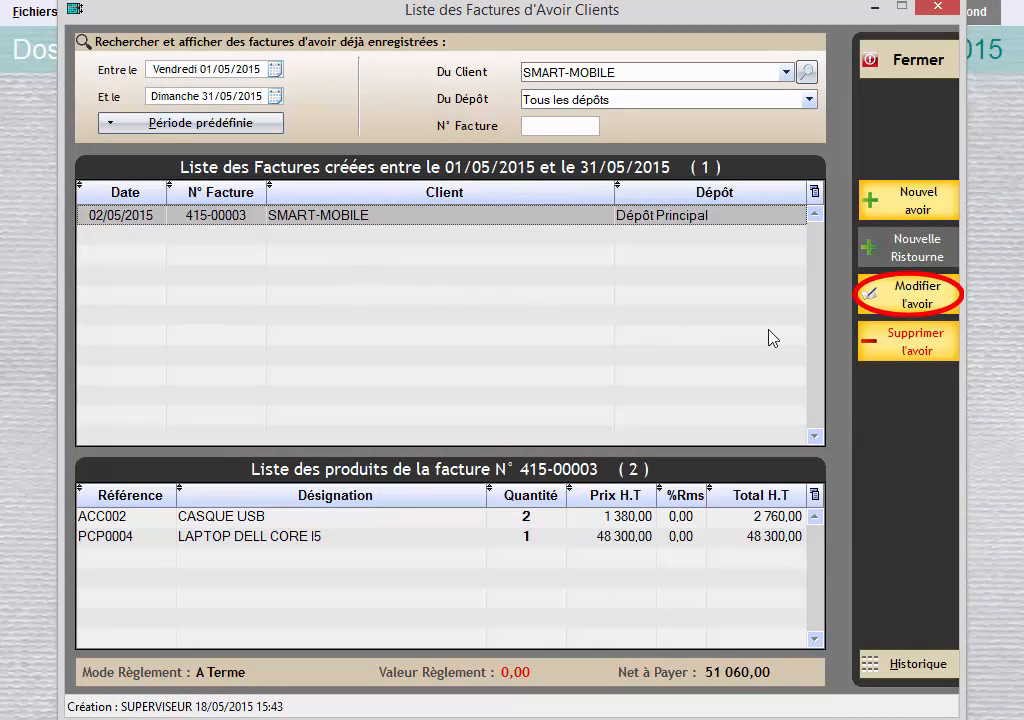
{"action": "left_click", "coordinate": [908, 302]}
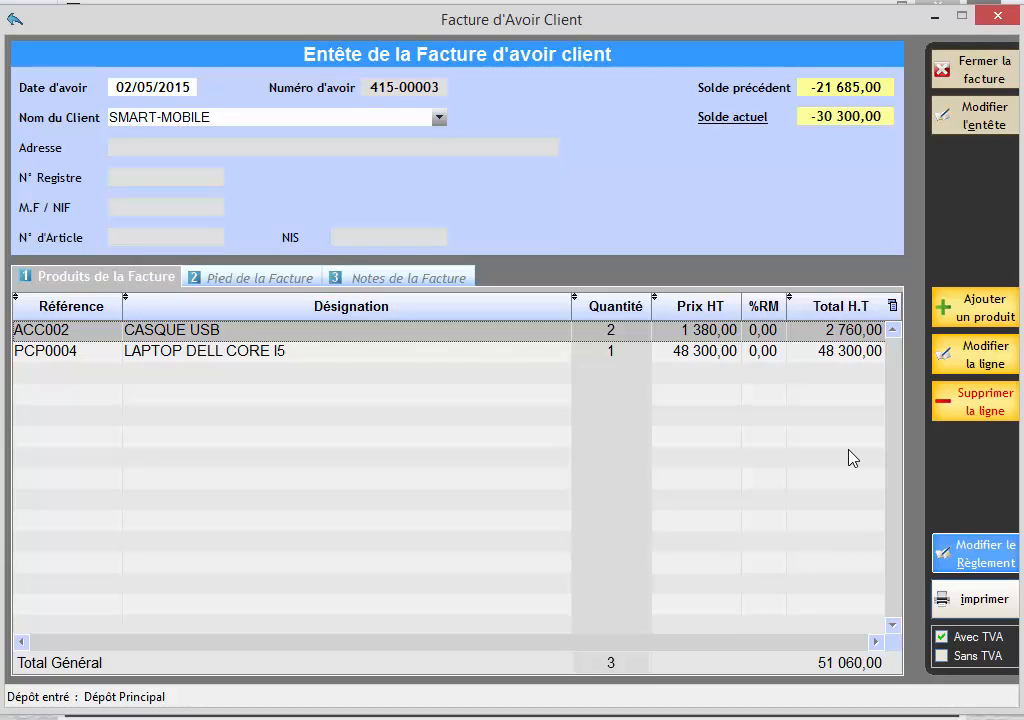
{"action": "left_click", "coordinate": [977, 116]}
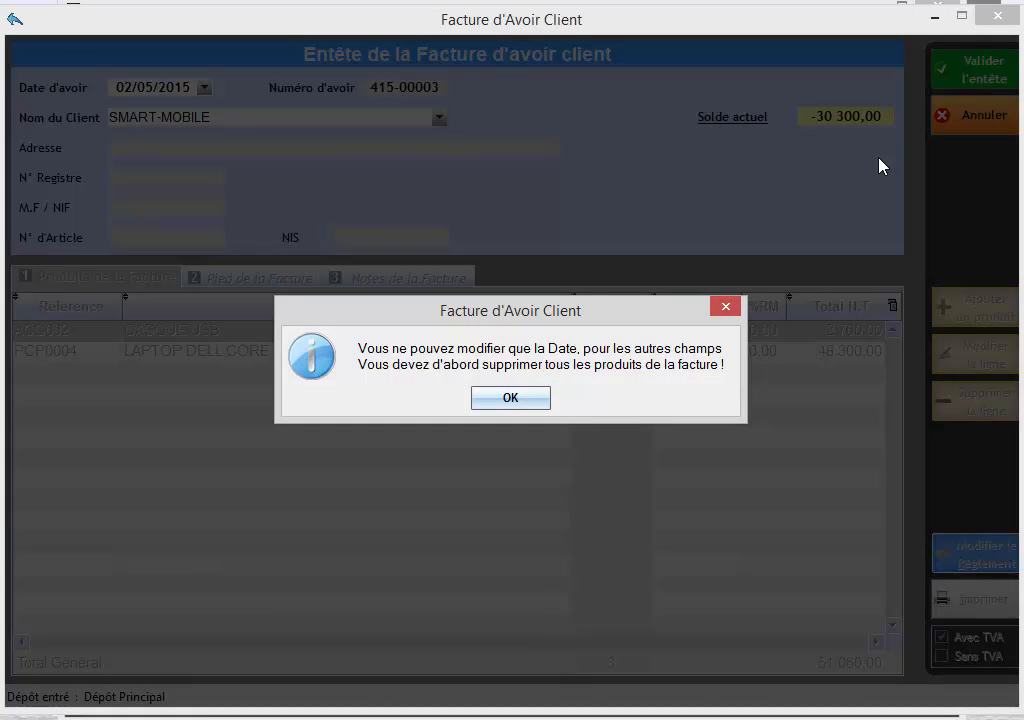
{"action": "left_click", "coordinate": [512, 397]}
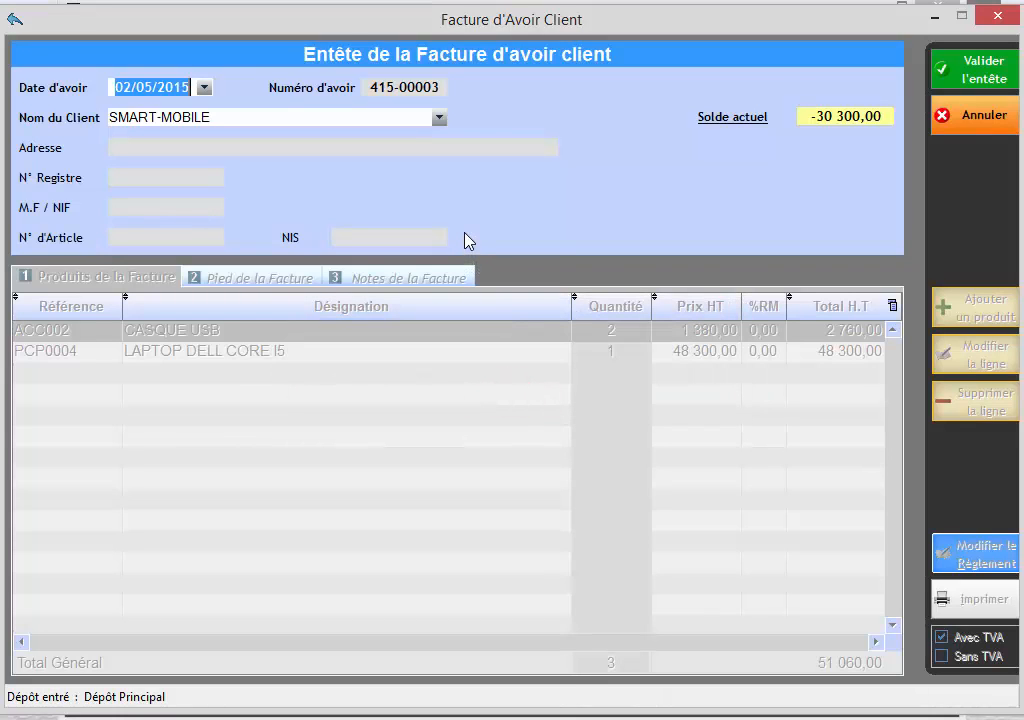
{"action": "type", "text": "05/0"}
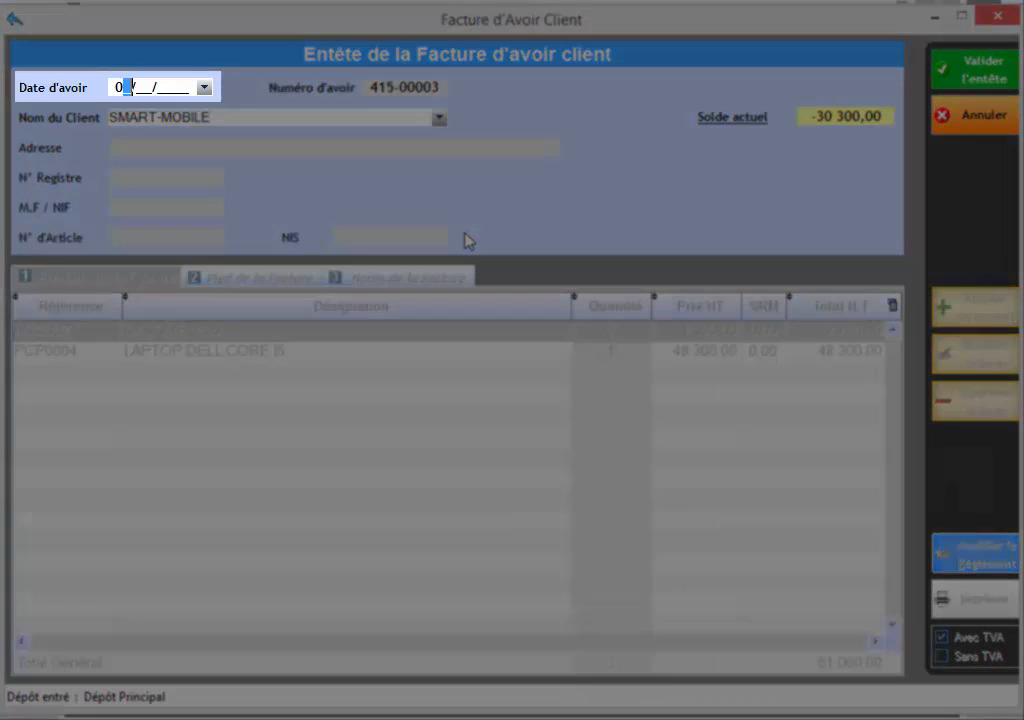
{"action": "type", "text": "5/"}
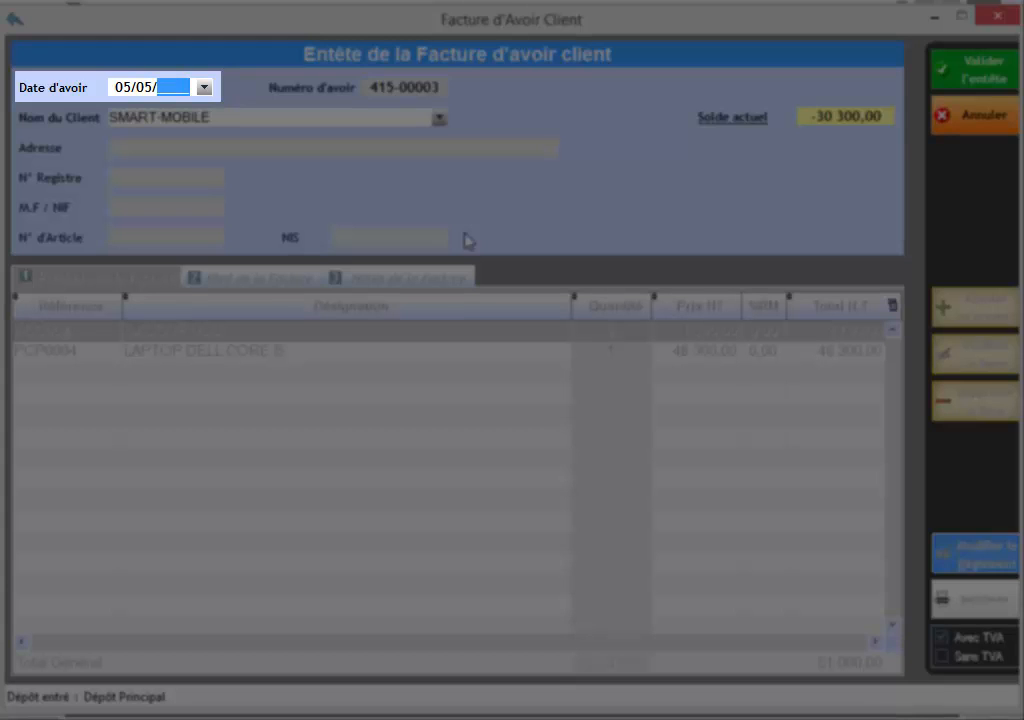
{"action": "type", "text": "2015"}
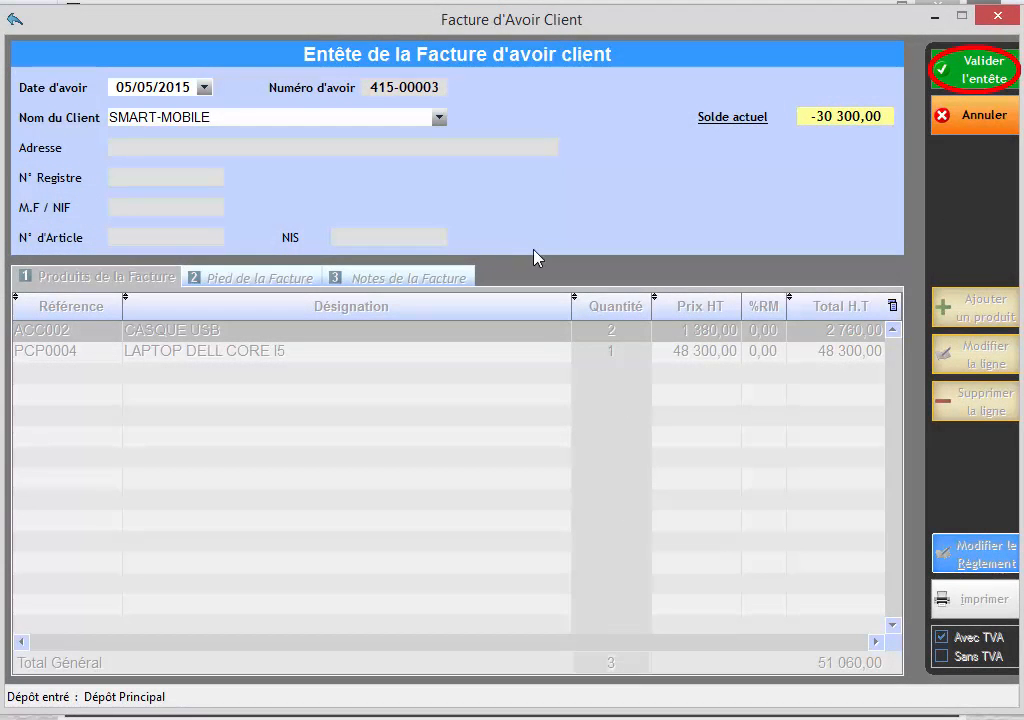
{"action": "left_click", "coordinate": [996, 73]}
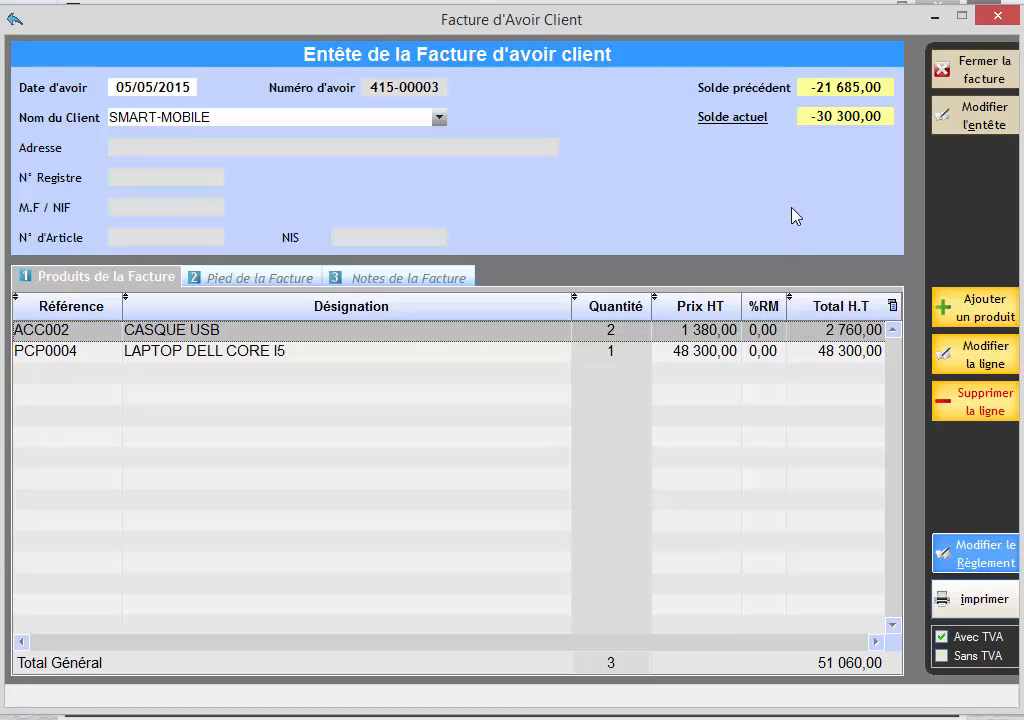
Step: Change the CASQUE USB line's quantity to 1 and validate the line
{"action": "left_click", "coordinate": [461, 334]}
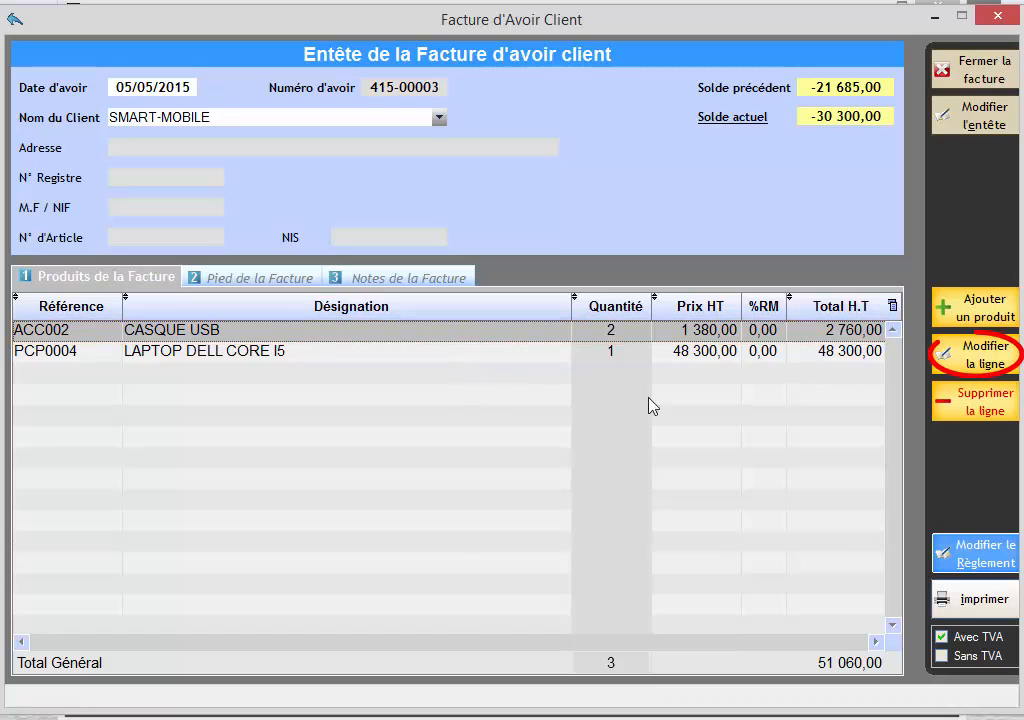
{"action": "left_click", "coordinate": [969, 366]}
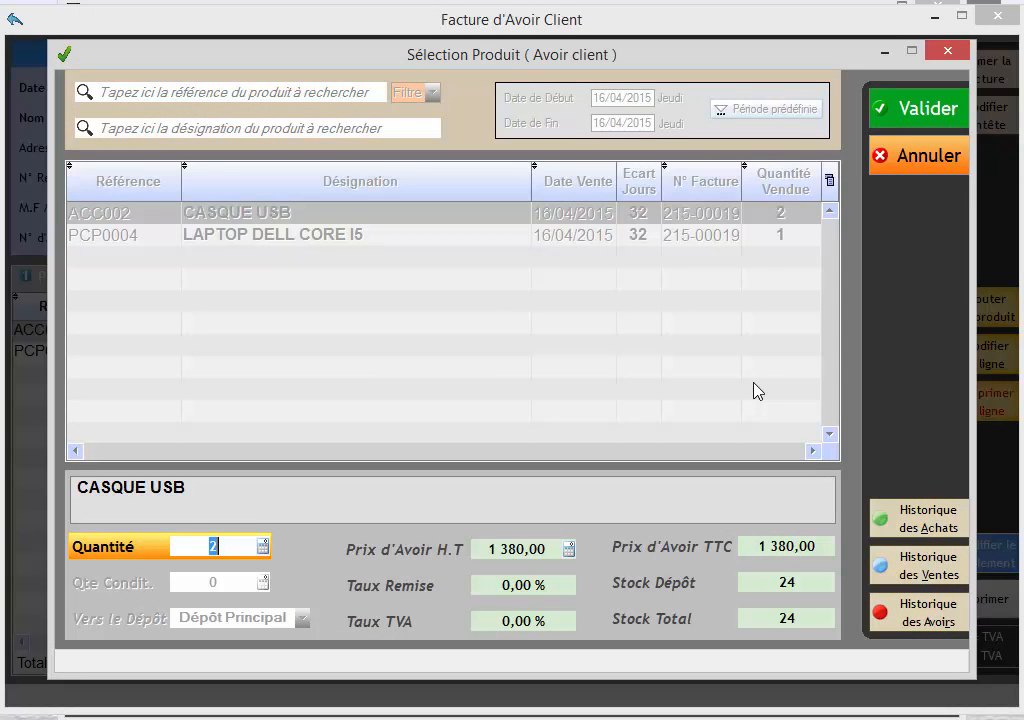
{"action": "type", "text": "1"}
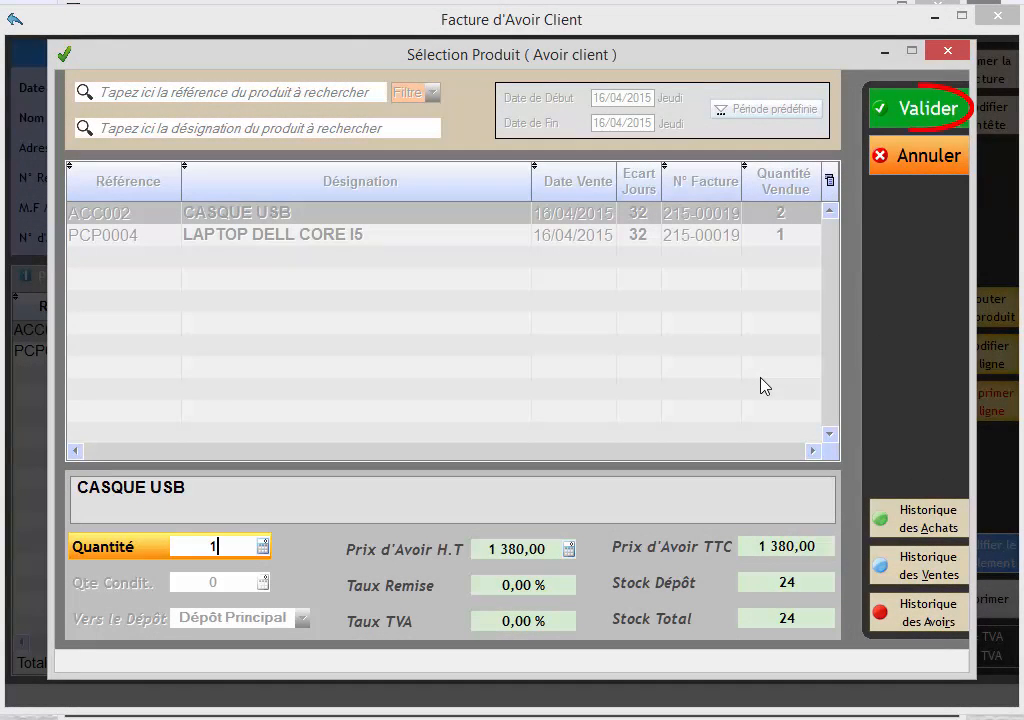
{"action": "left_click", "coordinate": [937, 132]}
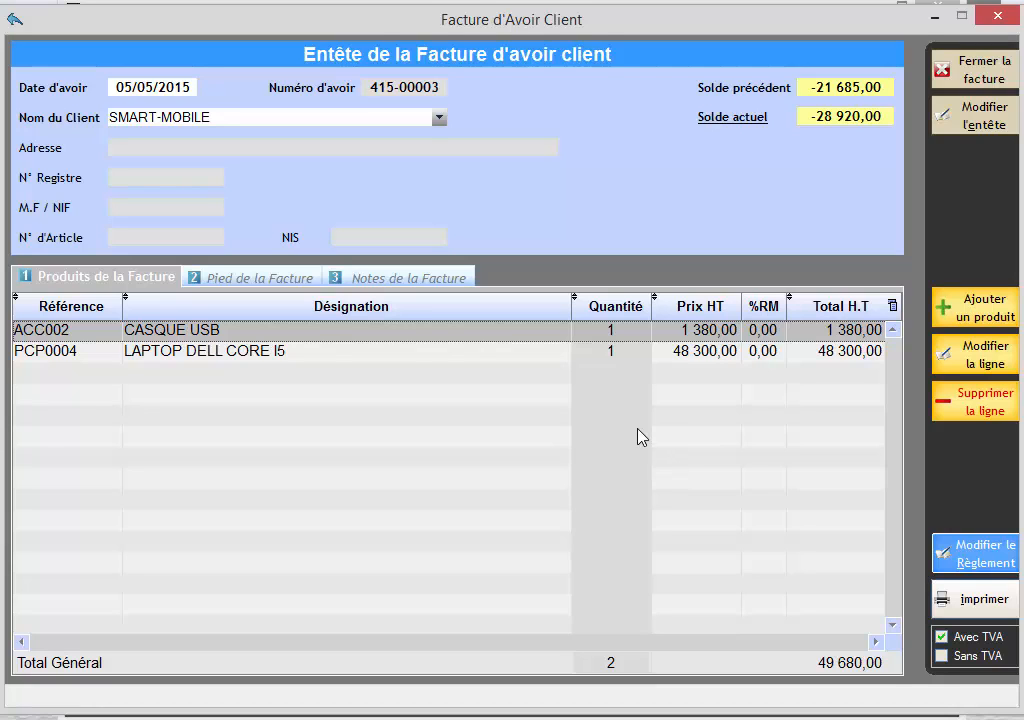
Step: Delete the LAPTOP DELL CORE I5 line from the credit note
{"action": "left_click", "coordinate": [421, 351]}
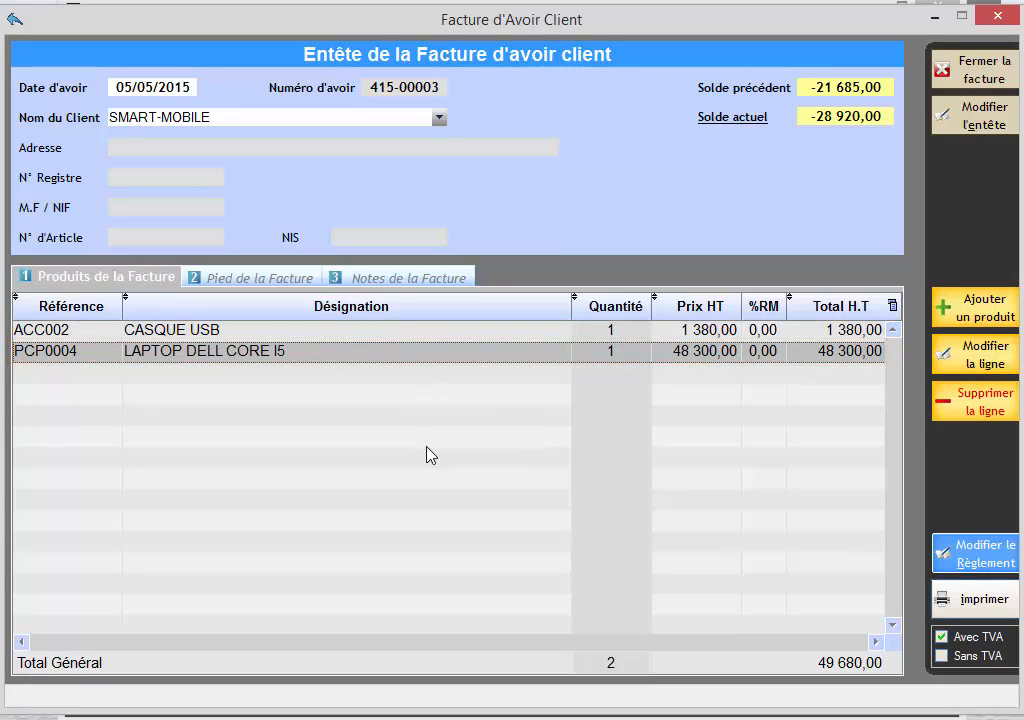
{"action": "left_click", "coordinate": [978, 408]}
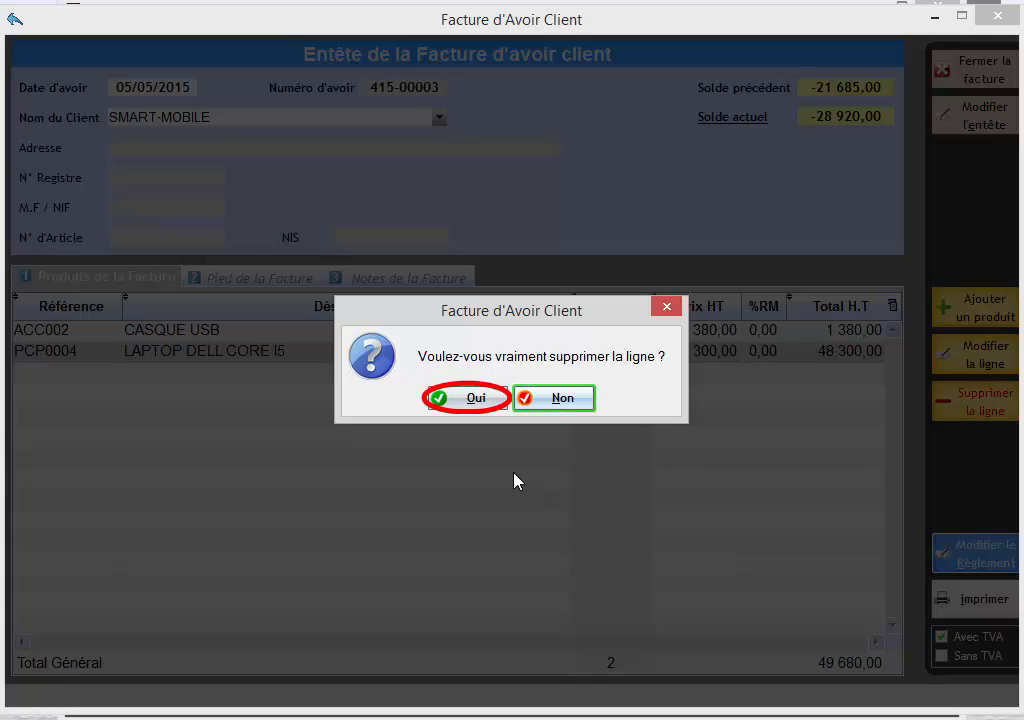
{"action": "left_click", "coordinate": [466, 404]}
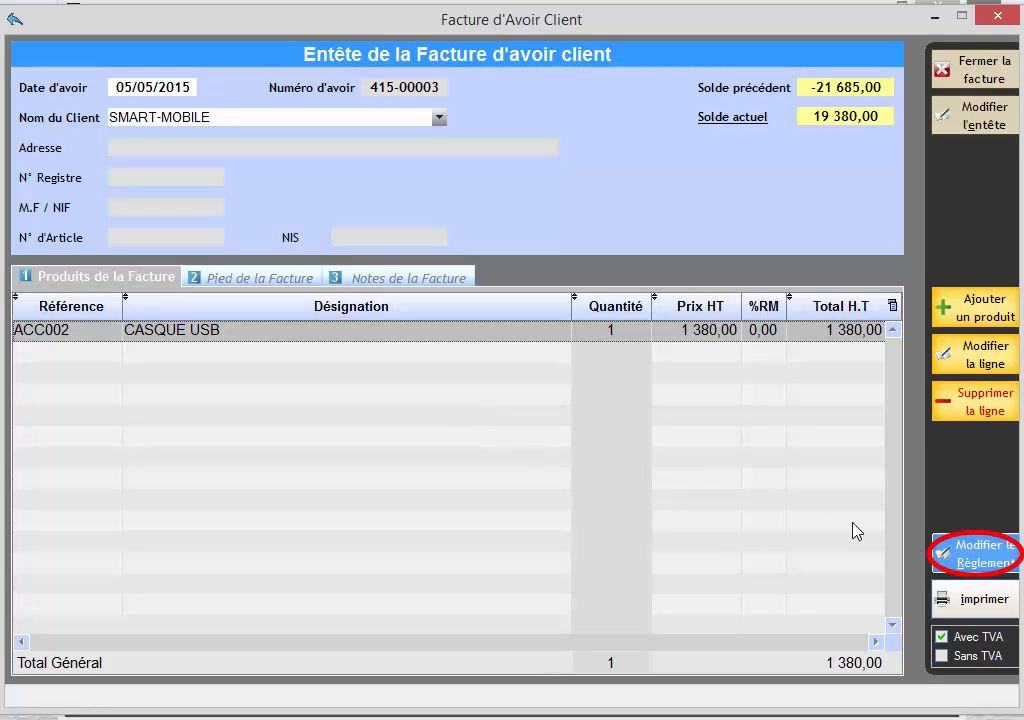
Step: Change the credit note's refund mode to Espèces and validate the 1380,00 refund from Compte Caisse
{"action": "left_click", "coordinate": [952, 566]}
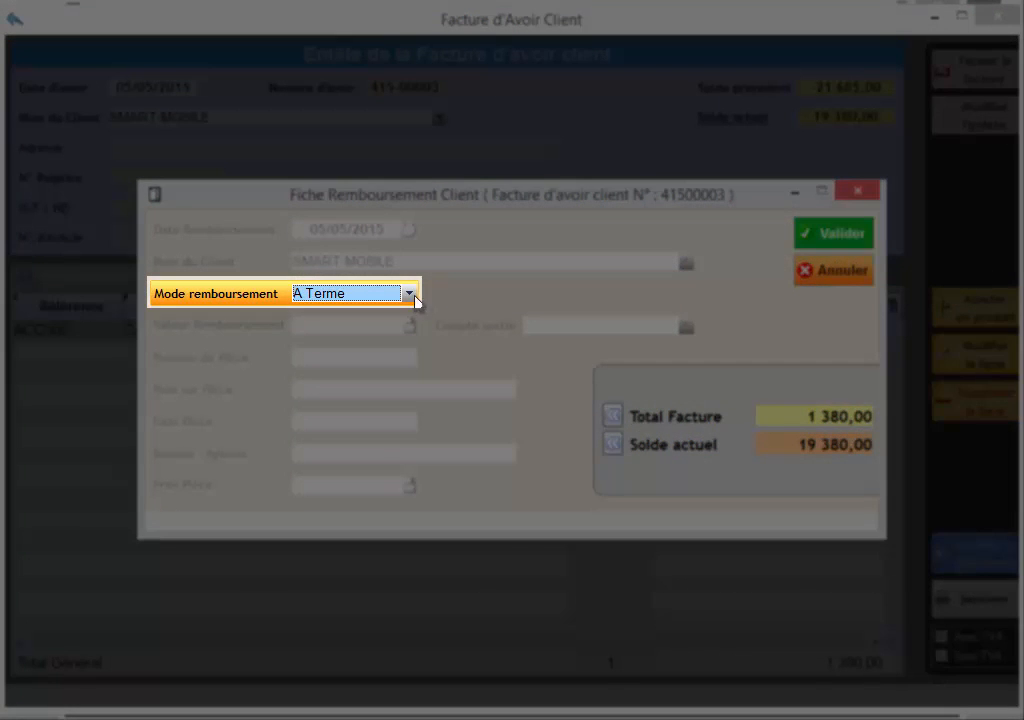
{"action": "left_click", "coordinate": [409, 294]}
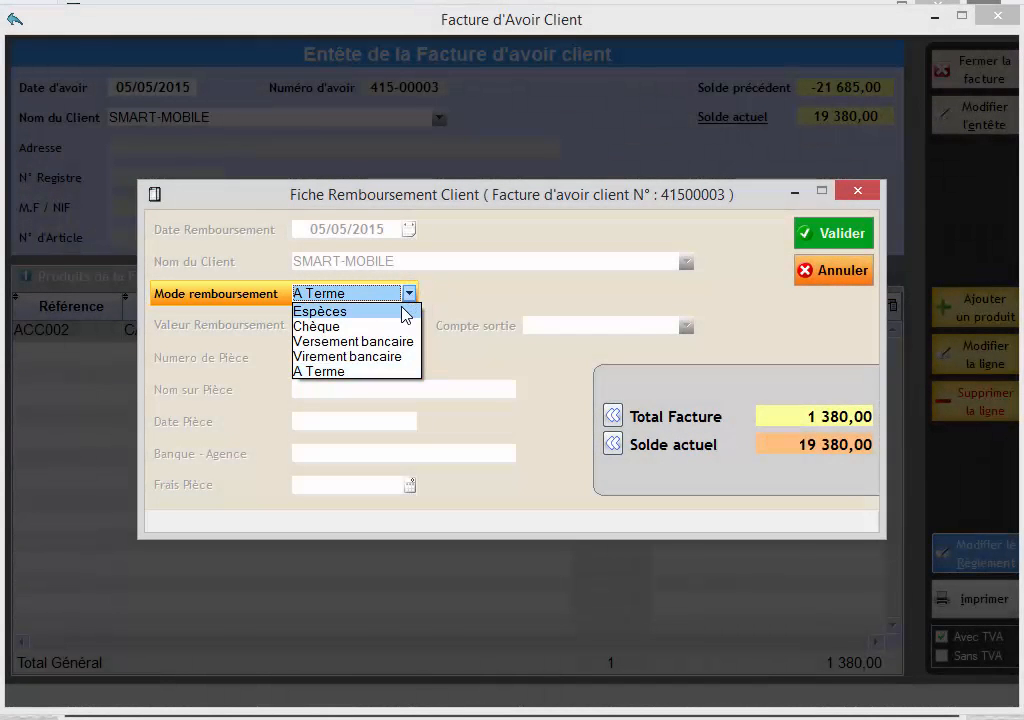
{"action": "left_click", "coordinate": [401, 311]}
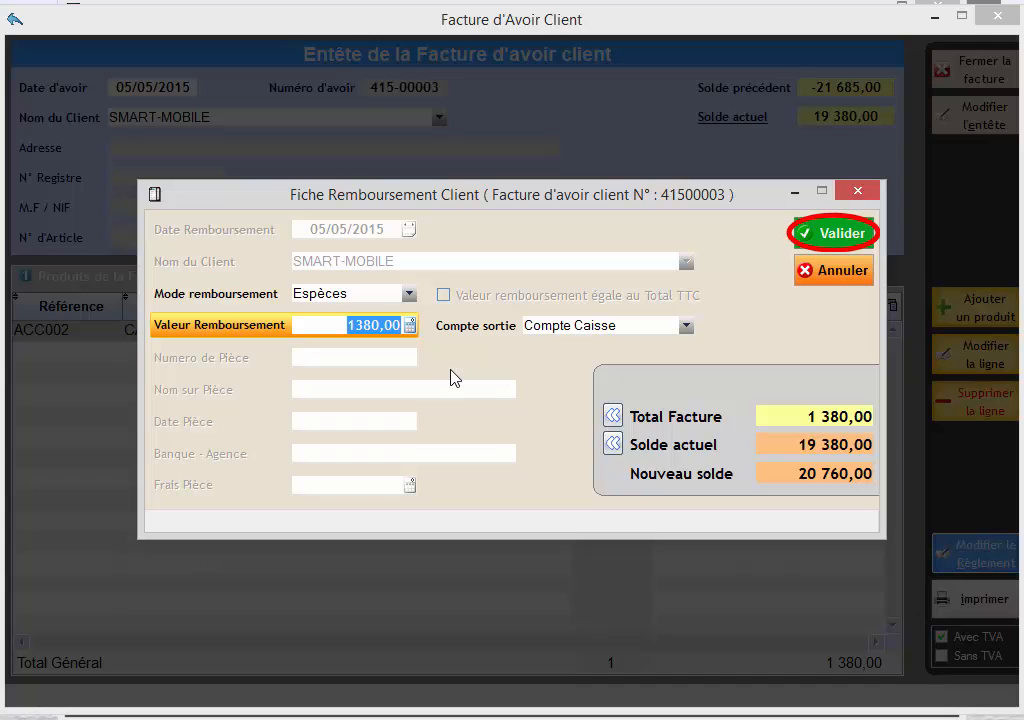
{"action": "left_click", "coordinate": [833, 236]}
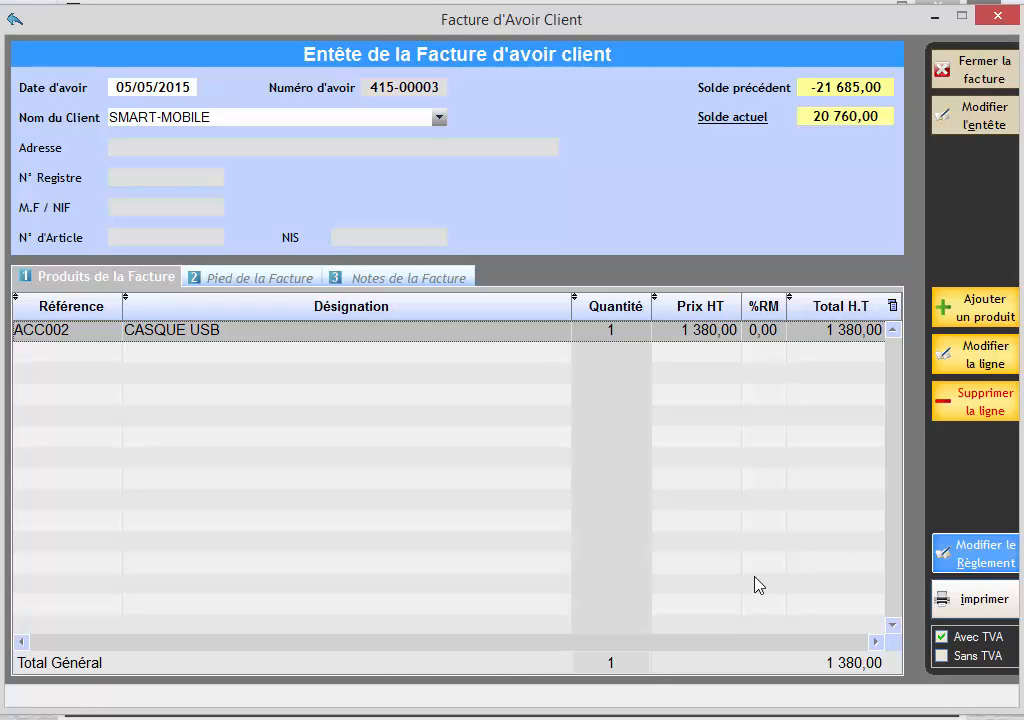
Step: Preview and print the modified credit note, and close it along with the customer credit notes list
{"action": "left_click", "coordinate": [941, 600]}
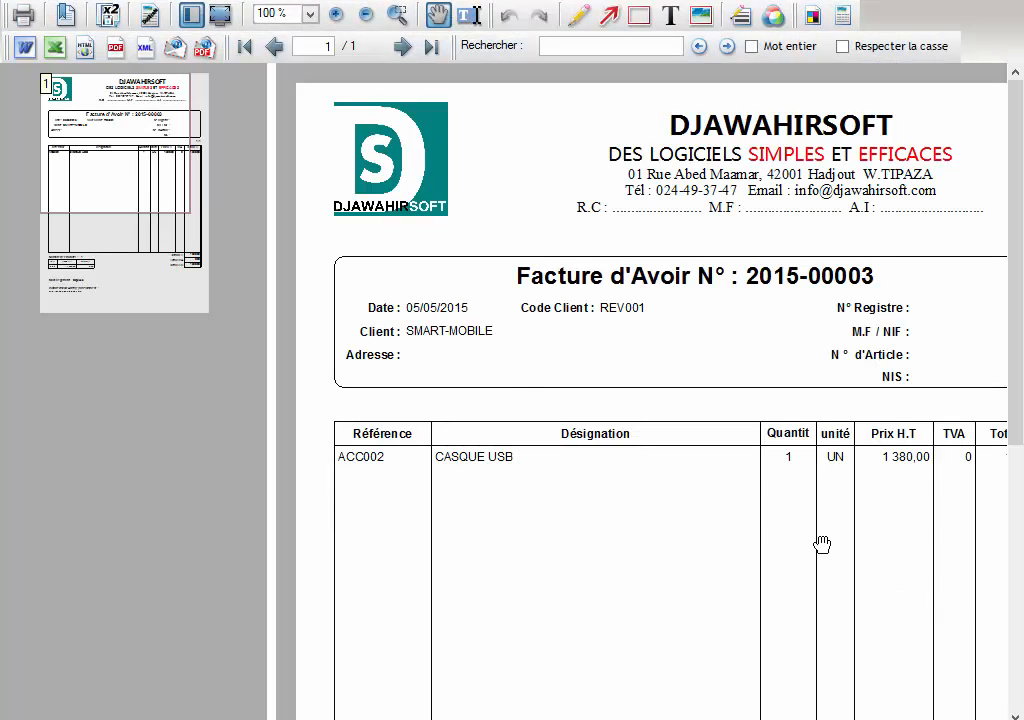
{"action": "left_click", "coordinate": [155, 187]}
{"action": "left_click_drag", "start_coordinate": [153, 187], "coordinate": [130, 160]}
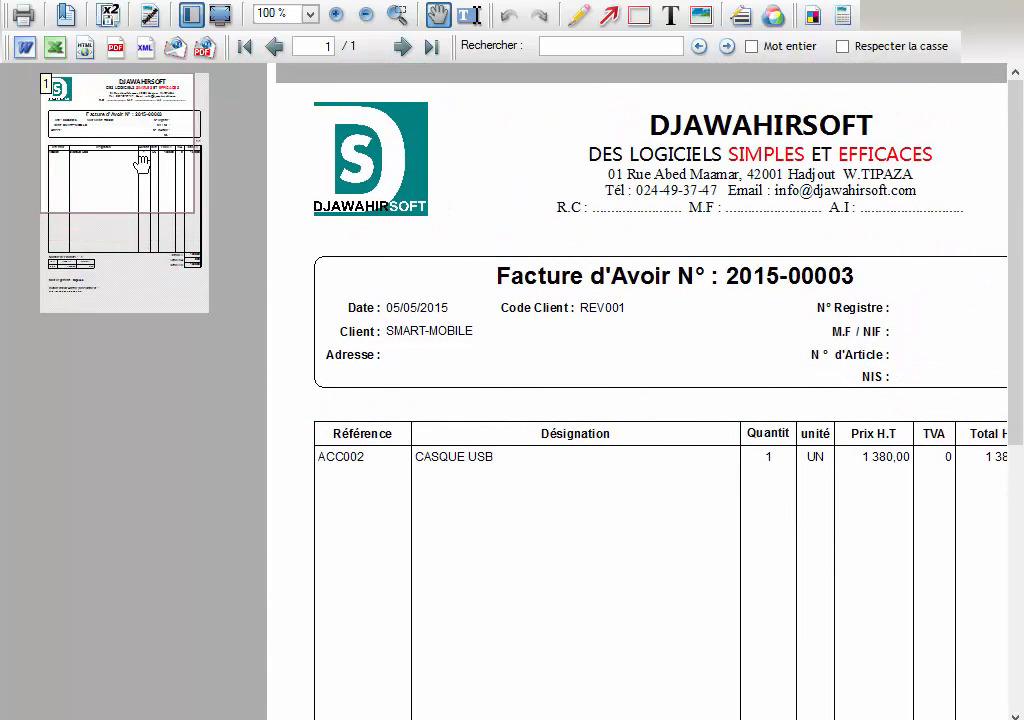
{"action": "left_click", "coordinate": [22, 14]}
{"action": "key", "text": "Escape"}
{"action": "key", "text": "Escape"}
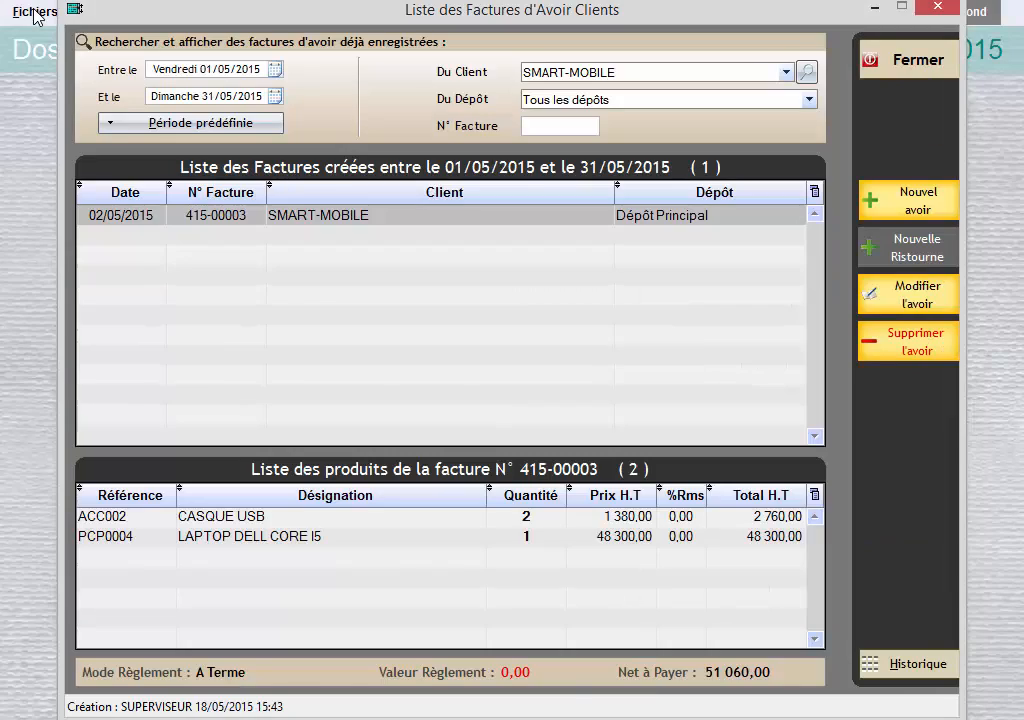
{"action": "key", "text": "Escape"}
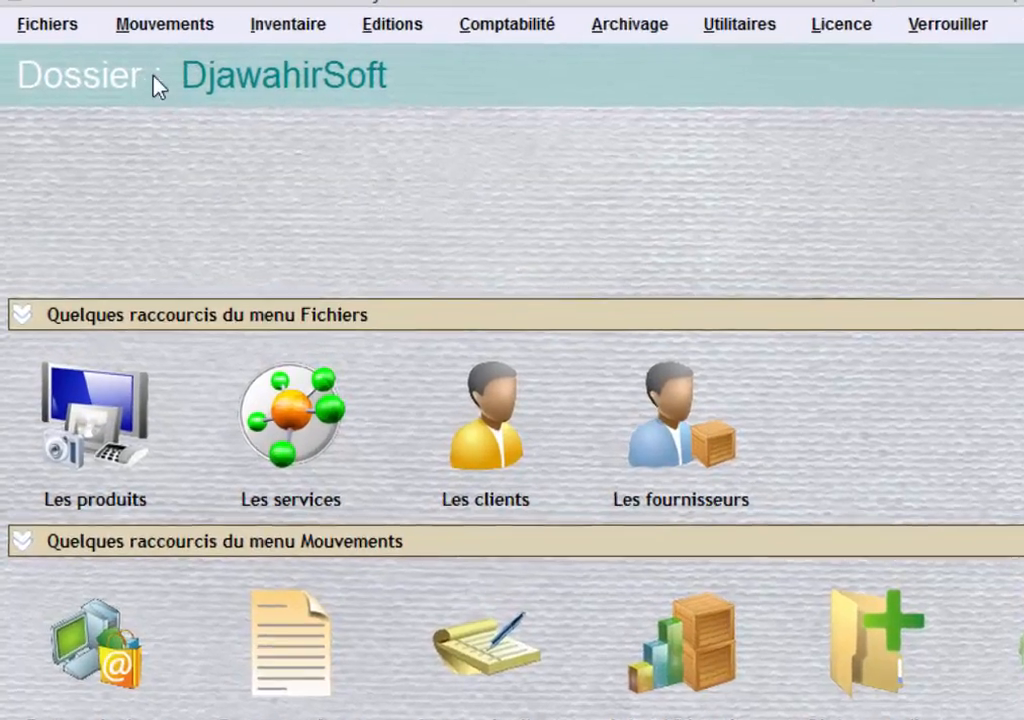
Step: Open the customer credit notes list and filter it with the predefined period Année en cours
{"action": "left_click", "coordinate": [112, 13]}
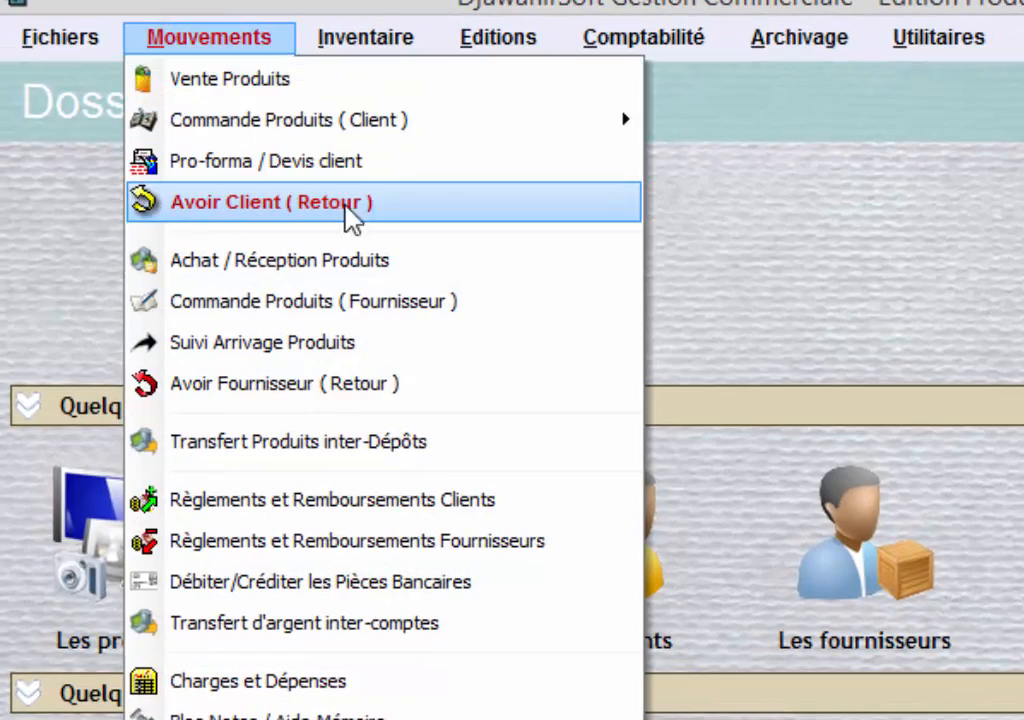
{"action": "left_click", "coordinate": [441, 198]}
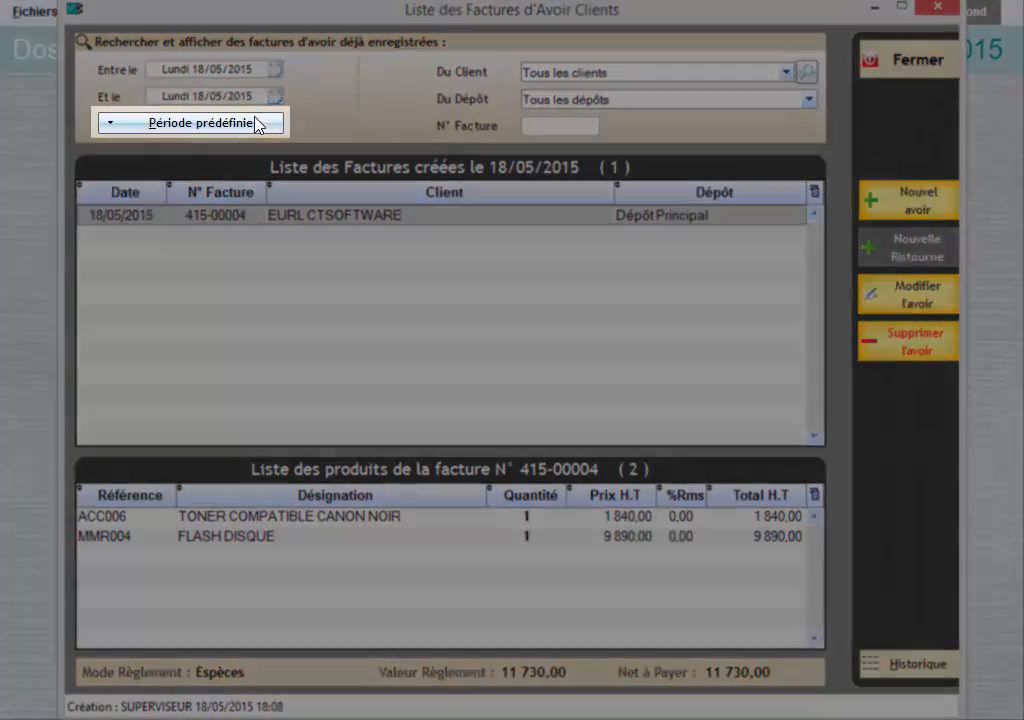
{"action": "left_click", "coordinate": [258, 121]}
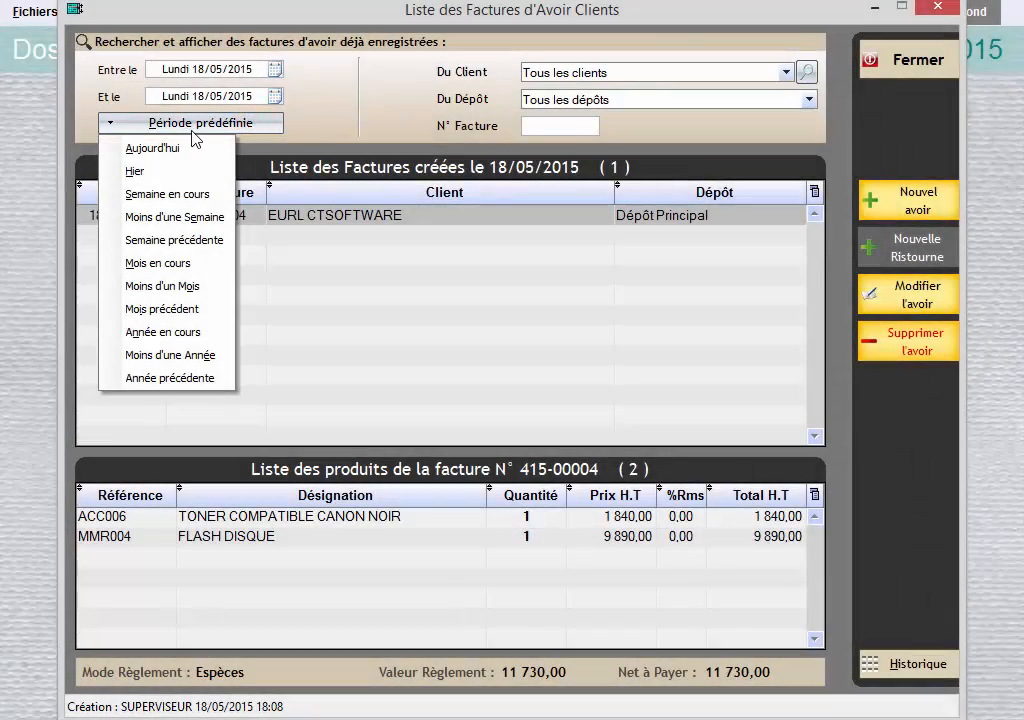
{"action": "left_click", "coordinate": [170, 332]}
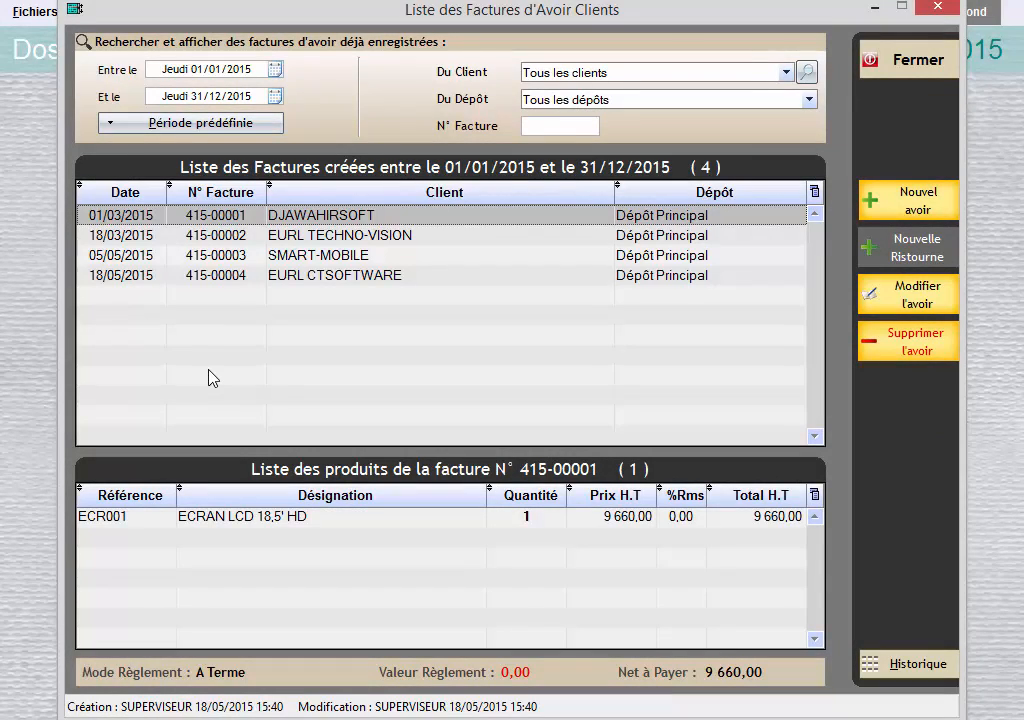
Step: Open the EURL CTSOFTWARE credit note for modification, delete its TONER COMPATIBLE CANON NOIR and FLASH DISQUE lines, and close it
{"action": "left_click", "coordinate": [249, 284]}
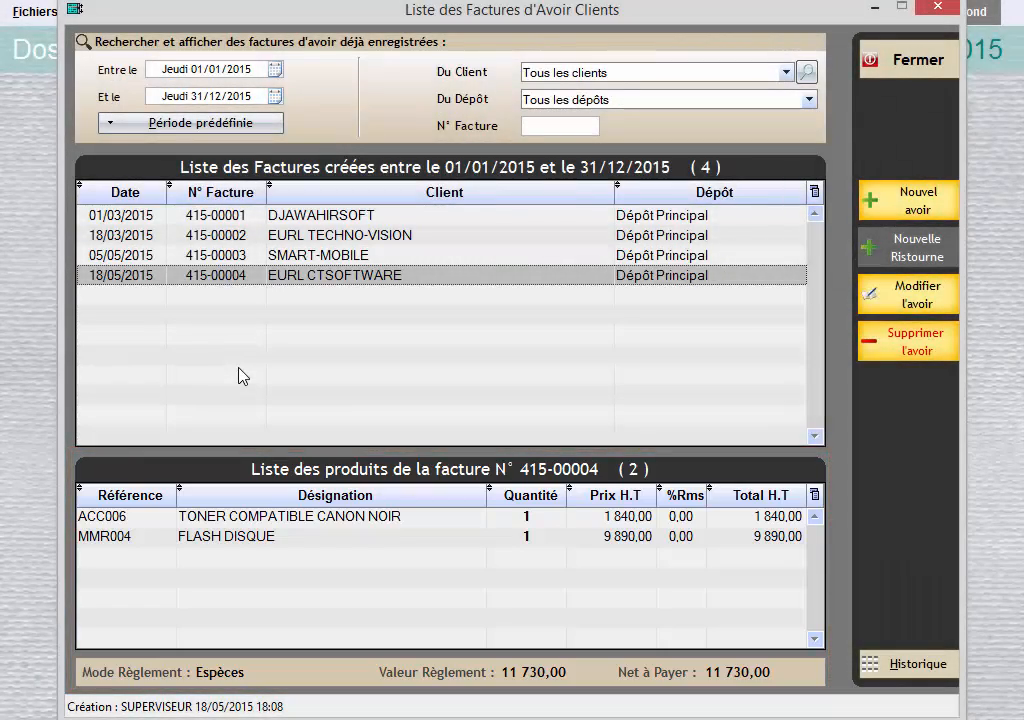
{"action": "left_click", "coordinate": [903, 310]}
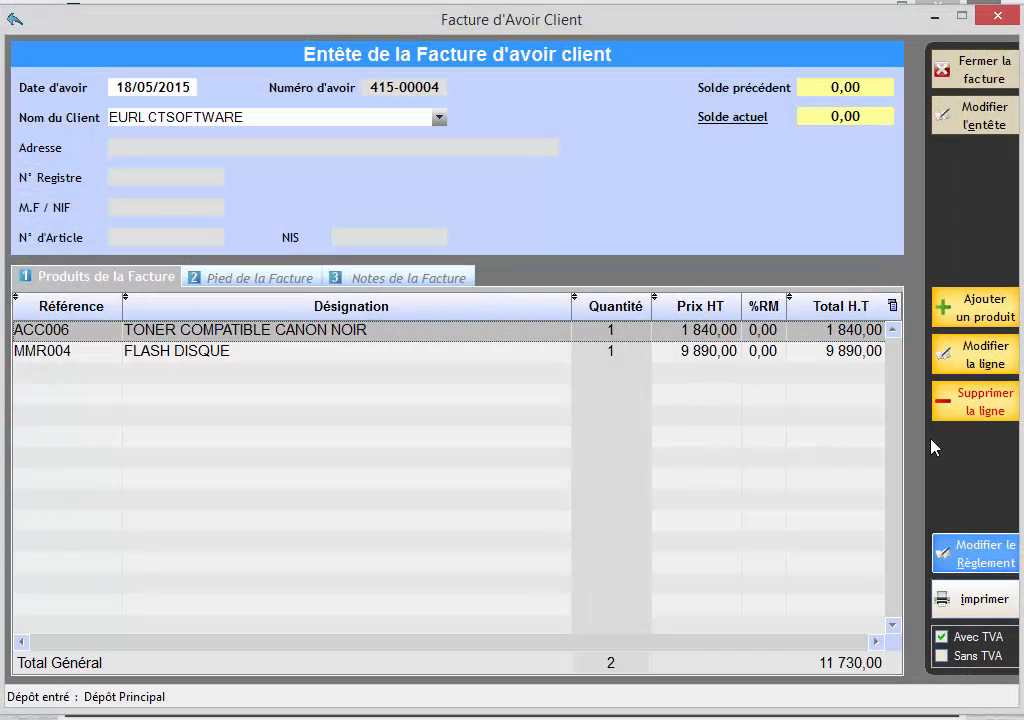
{"action": "left_click", "coordinate": [957, 405]}
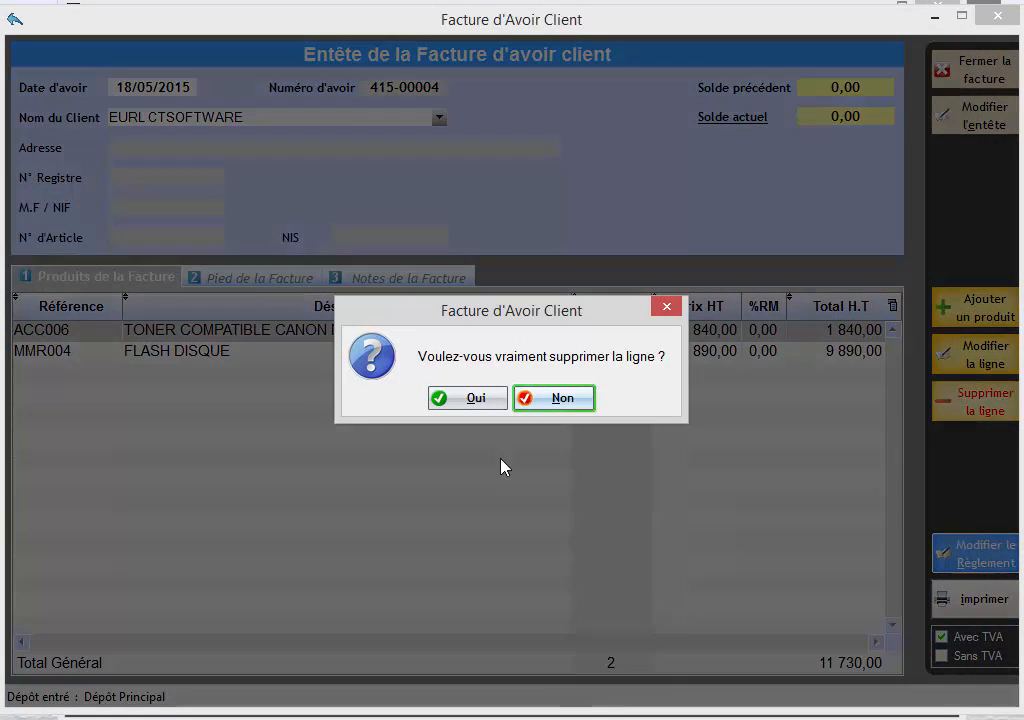
{"action": "left_click", "coordinate": [472, 400]}
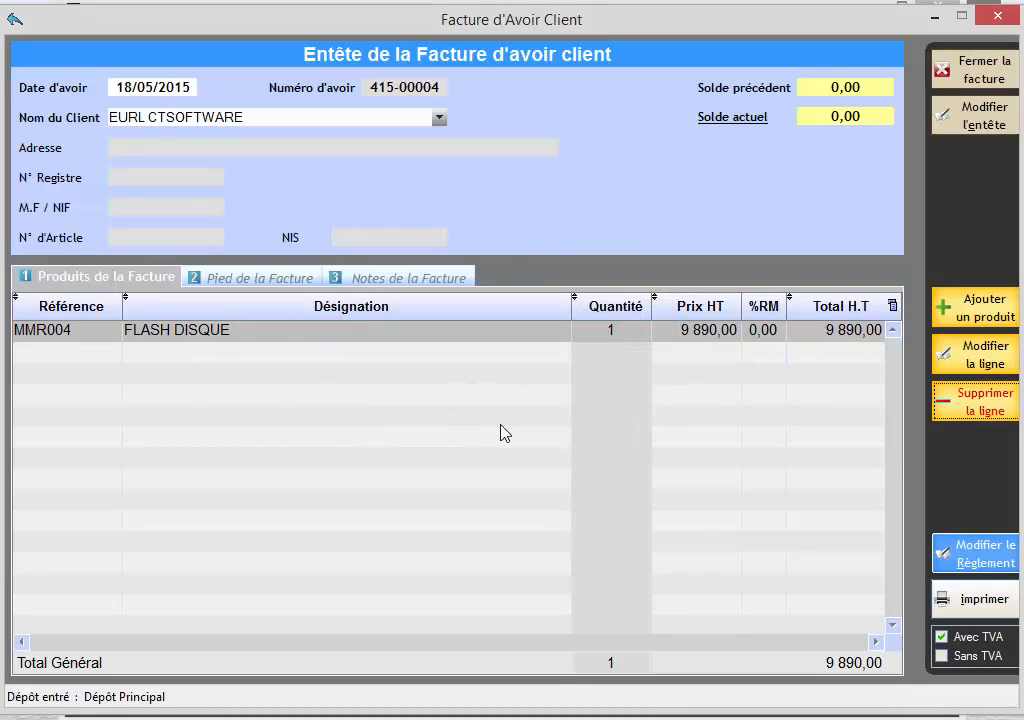
{"action": "left_click", "coordinate": [985, 412]}
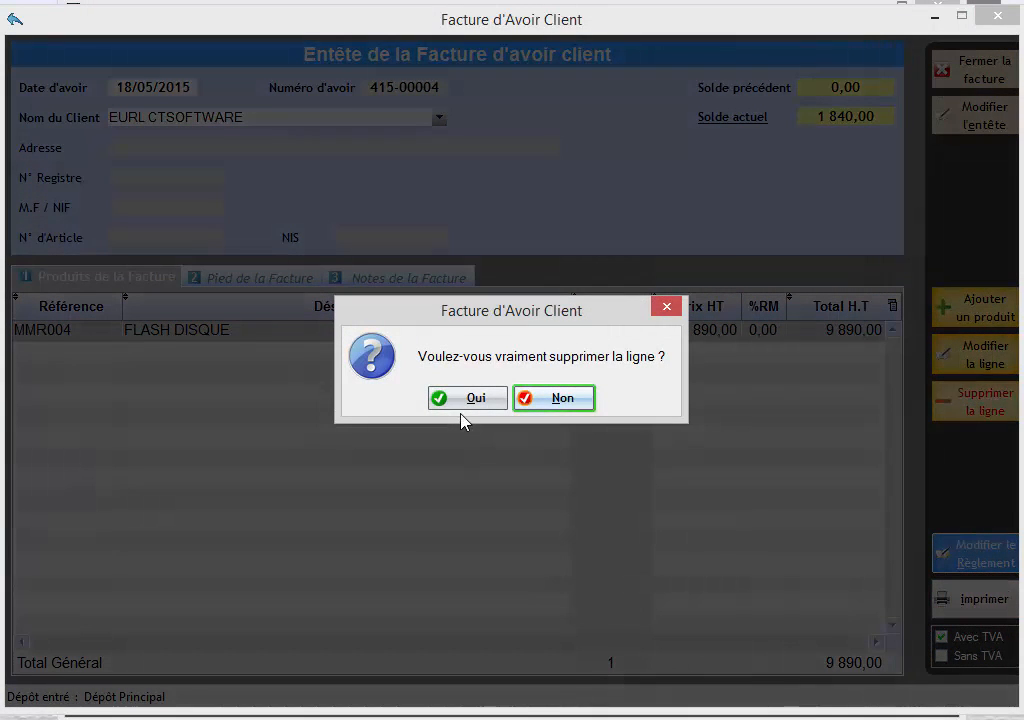
{"action": "left_click", "coordinate": [466, 400]}
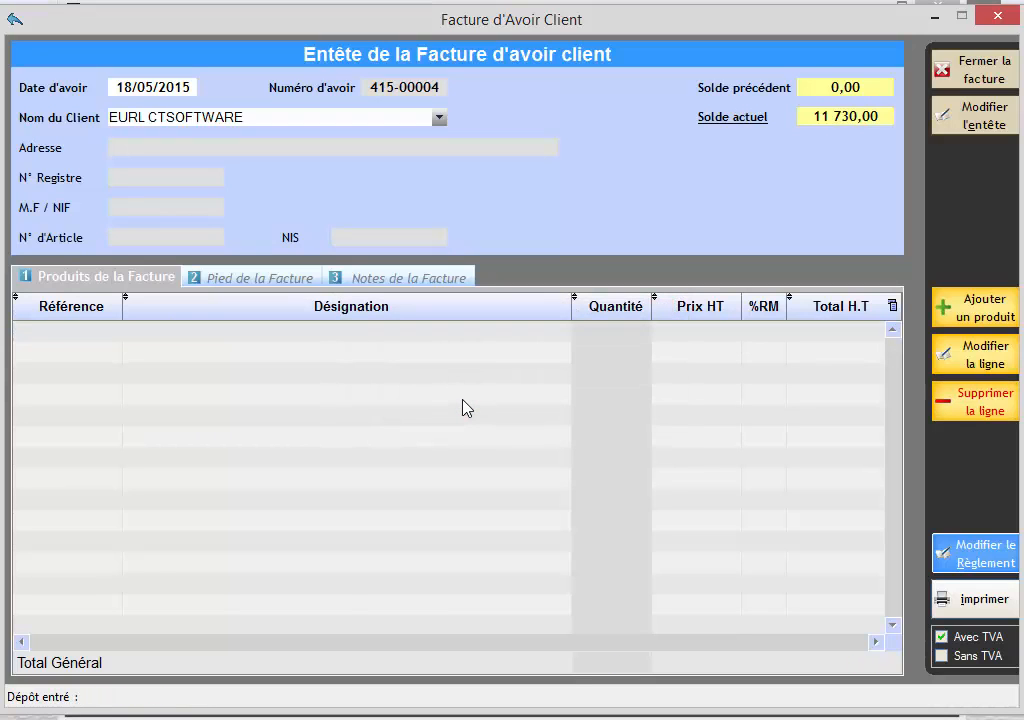
{"action": "left_click", "coordinate": [978, 75]}
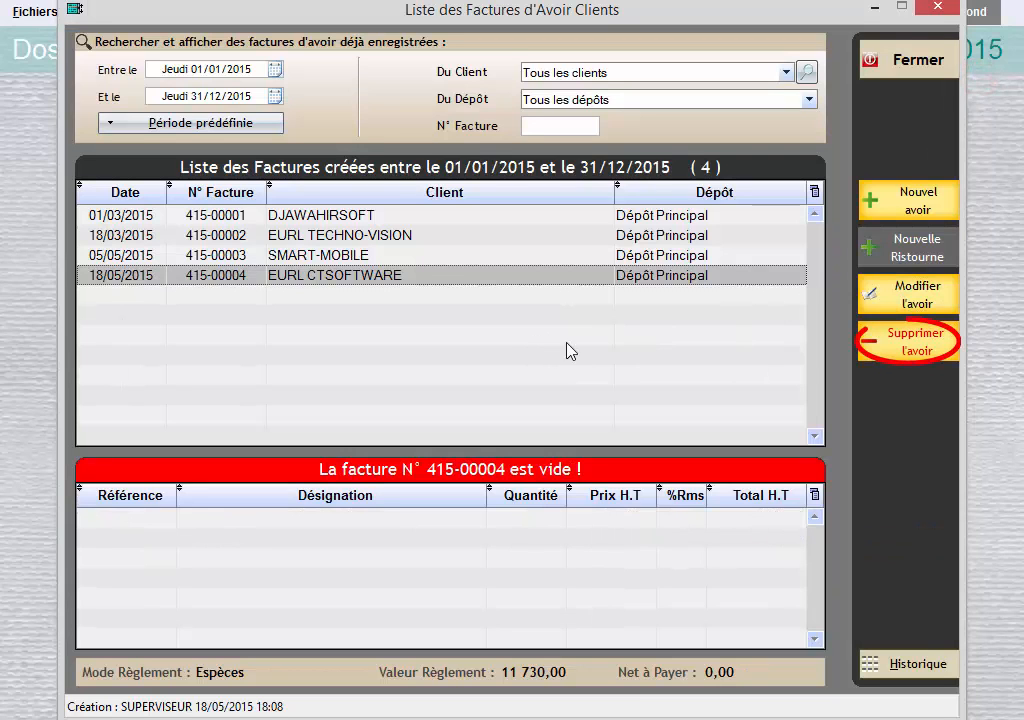
Step: Delete the emptied EURL CTSOFTWARE credit note and close the customer credit notes list
{"action": "left_click", "coordinate": [880, 352]}
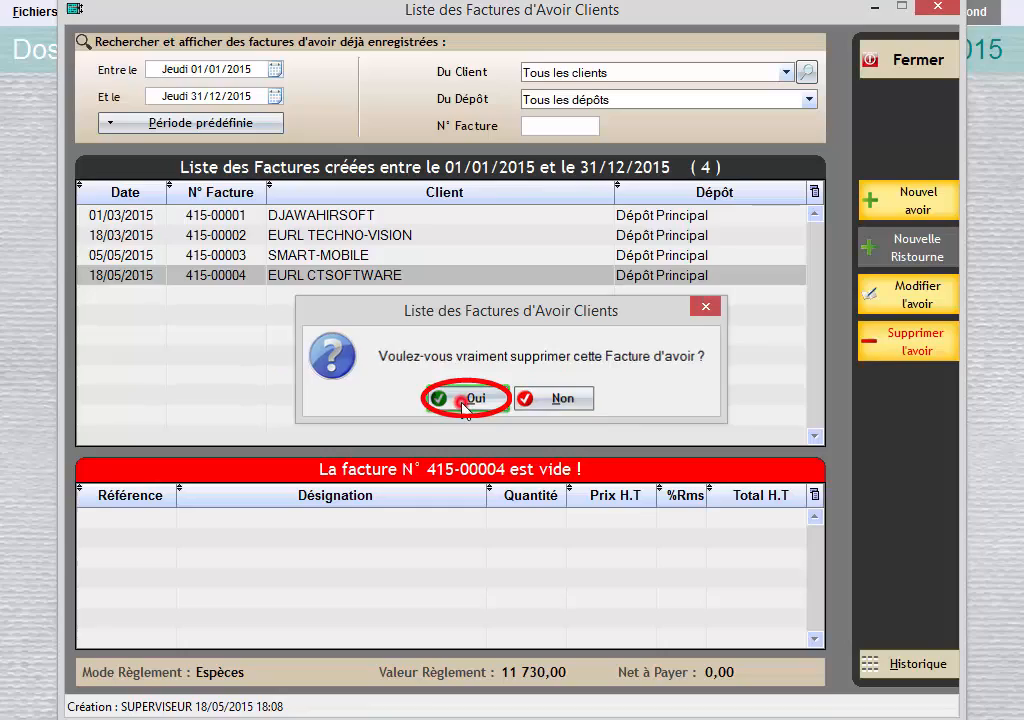
{"action": "left_click", "coordinate": [464, 405]}
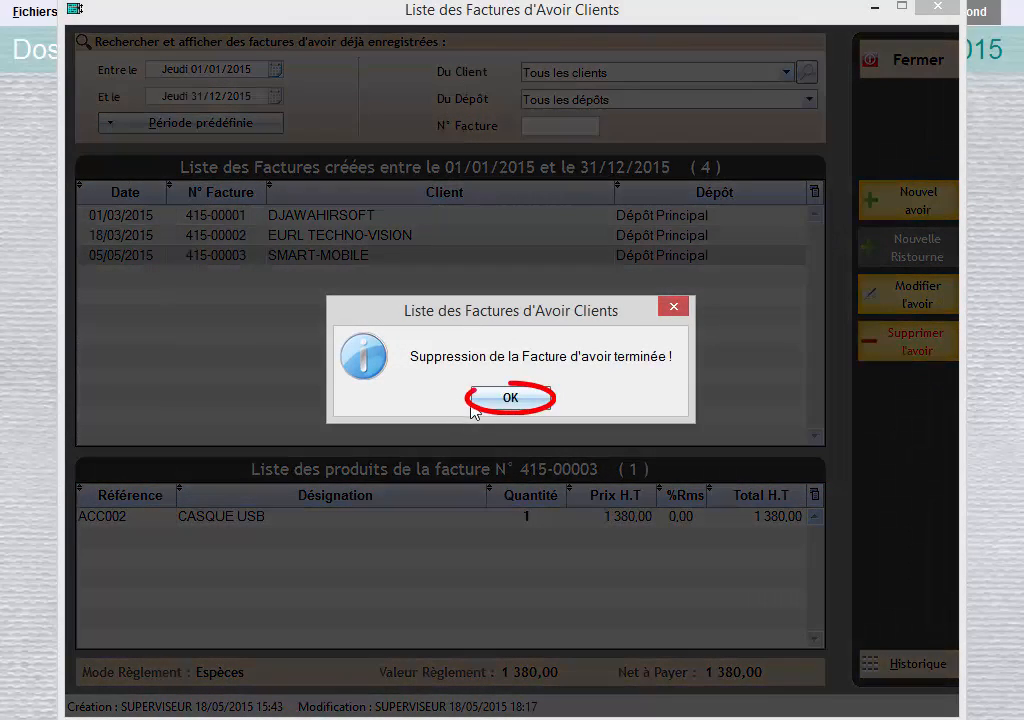
{"action": "left_click", "coordinate": [500, 400]}
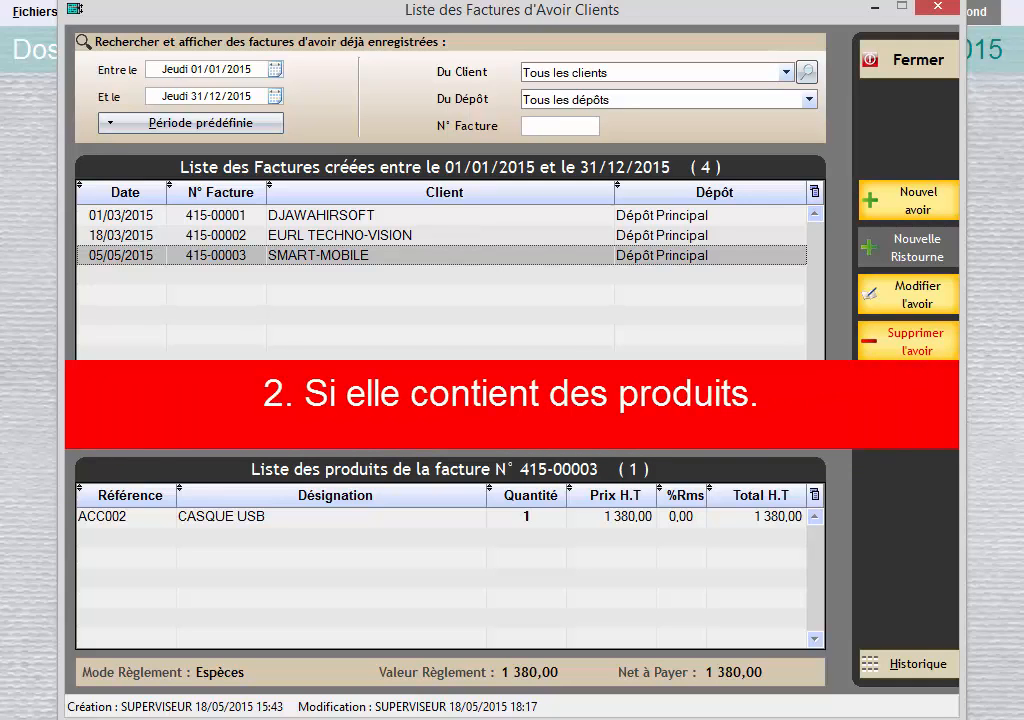
{"action": "key", "text": "Escape"}
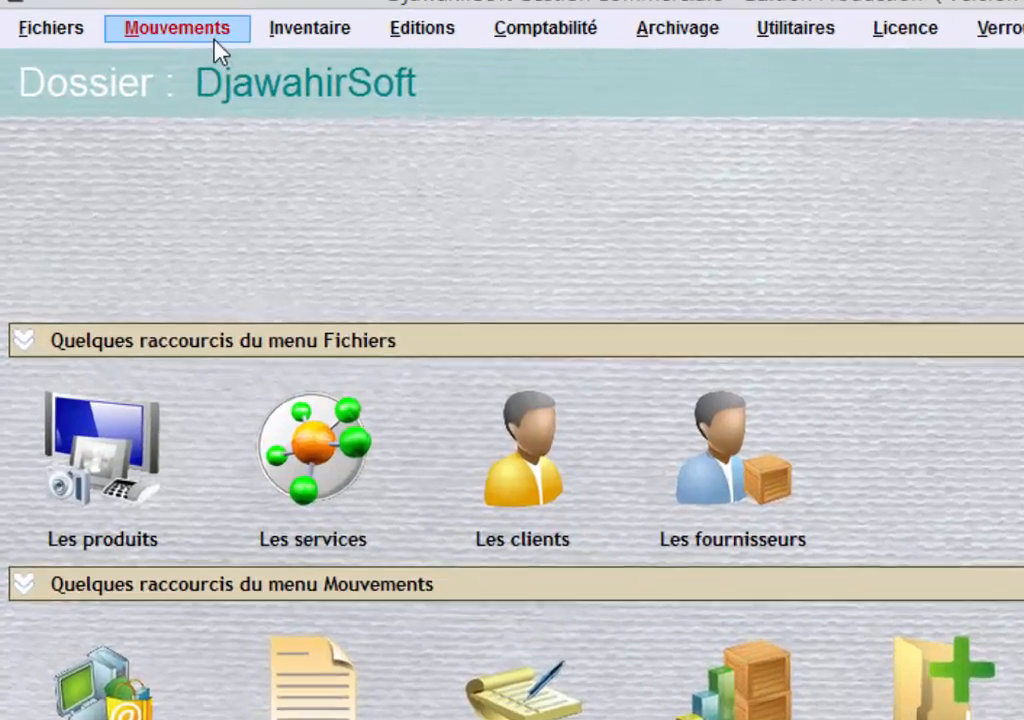
Step: Start a new customer credit note dated 18/05/2015 and select DJAWAHIRSOFT as its client by searching for DJ
{"action": "left_click", "coordinate": [147, 17]}
{"action": "left_click", "coordinate": [289, 212]}
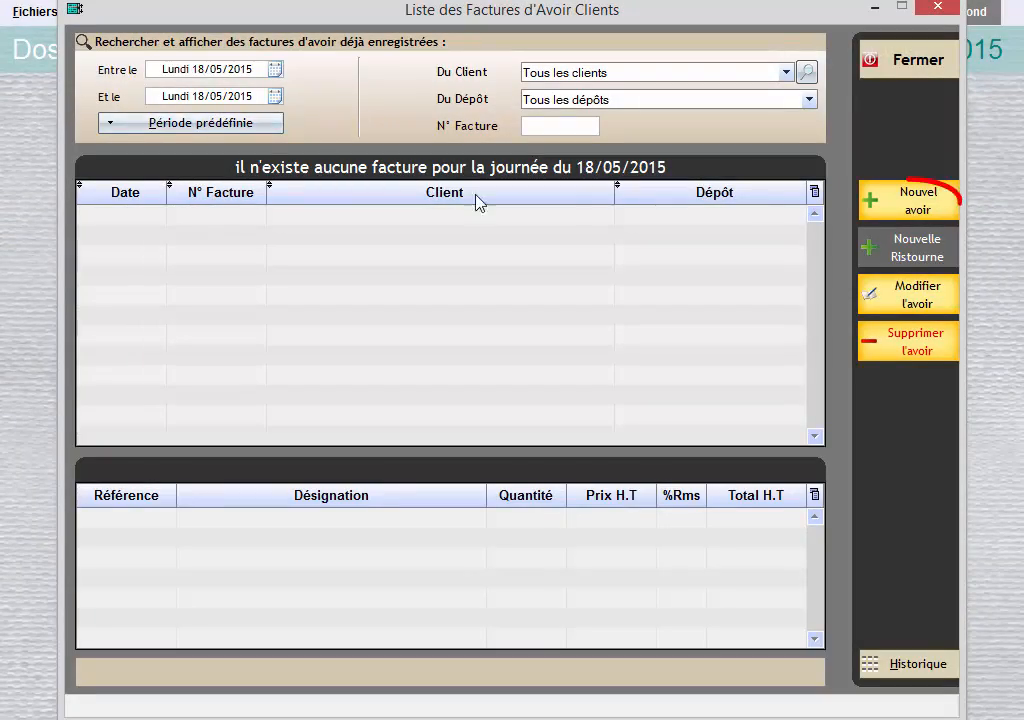
{"action": "left_click", "coordinate": [908, 205]}
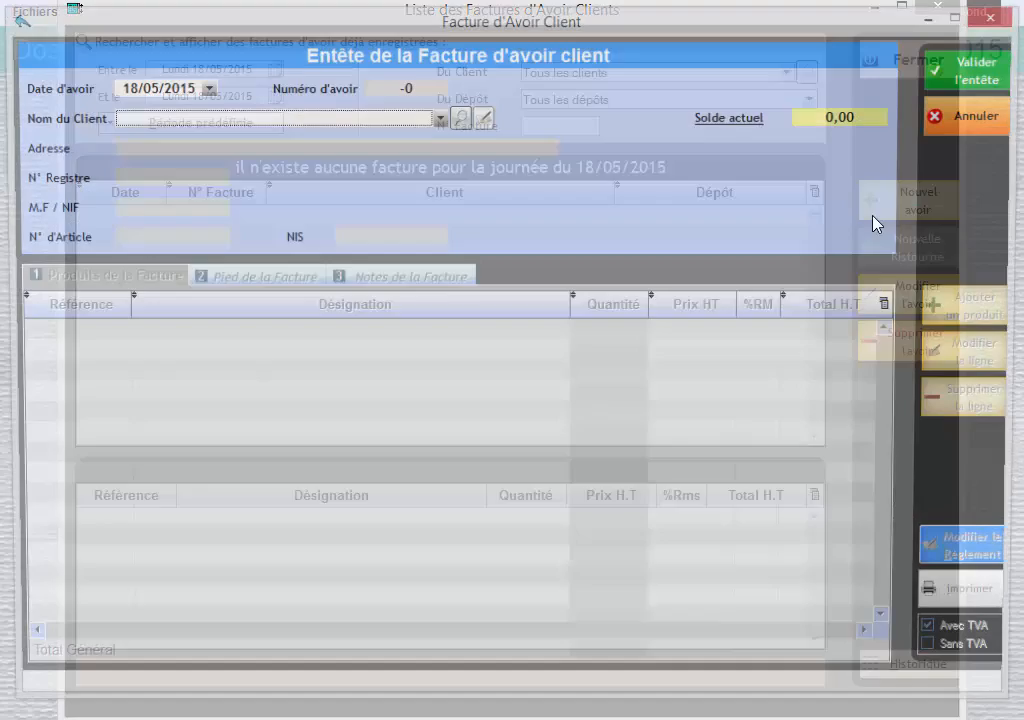
{"action": "left_click", "coordinate": [165, 90]}
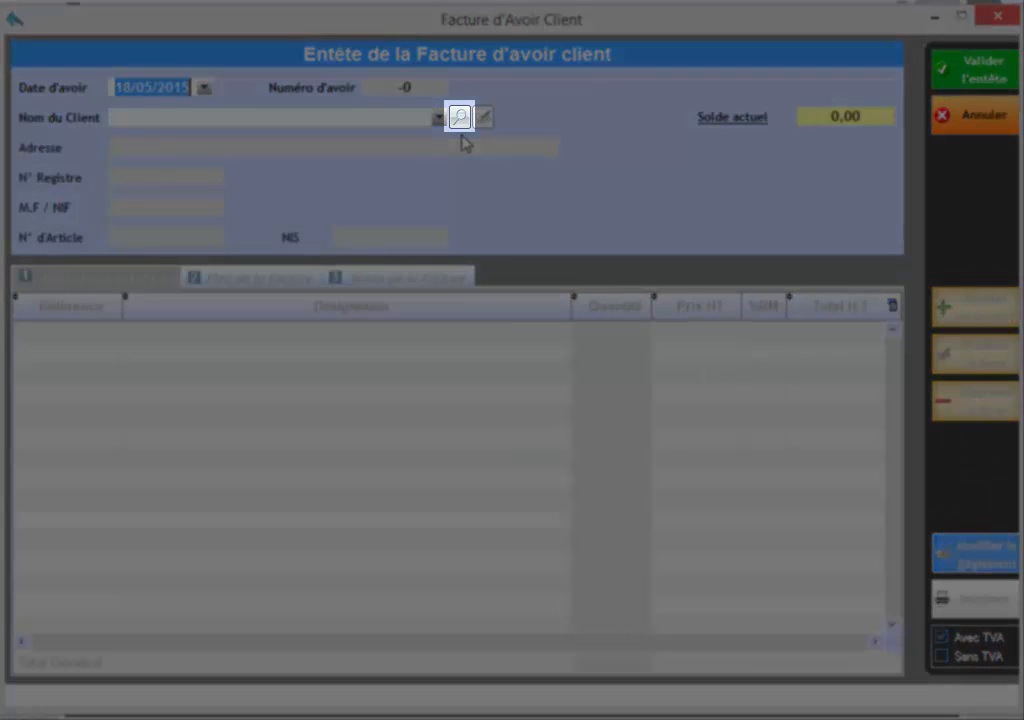
{"action": "left_click", "coordinate": [459, 121]}
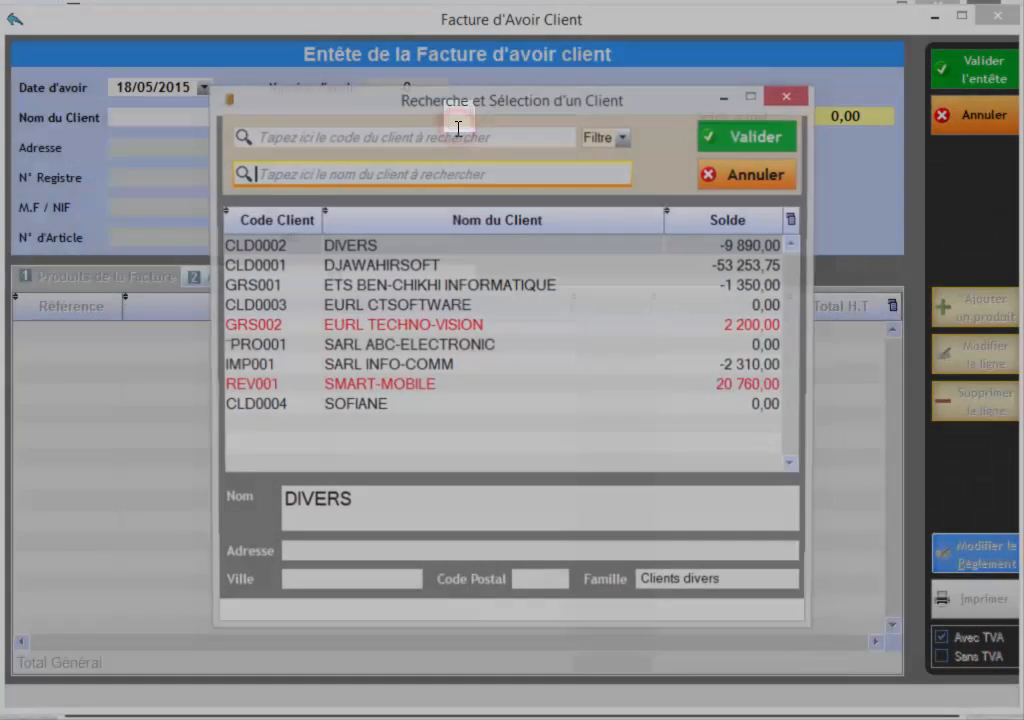
{"action": "type", "text": "DJ"}
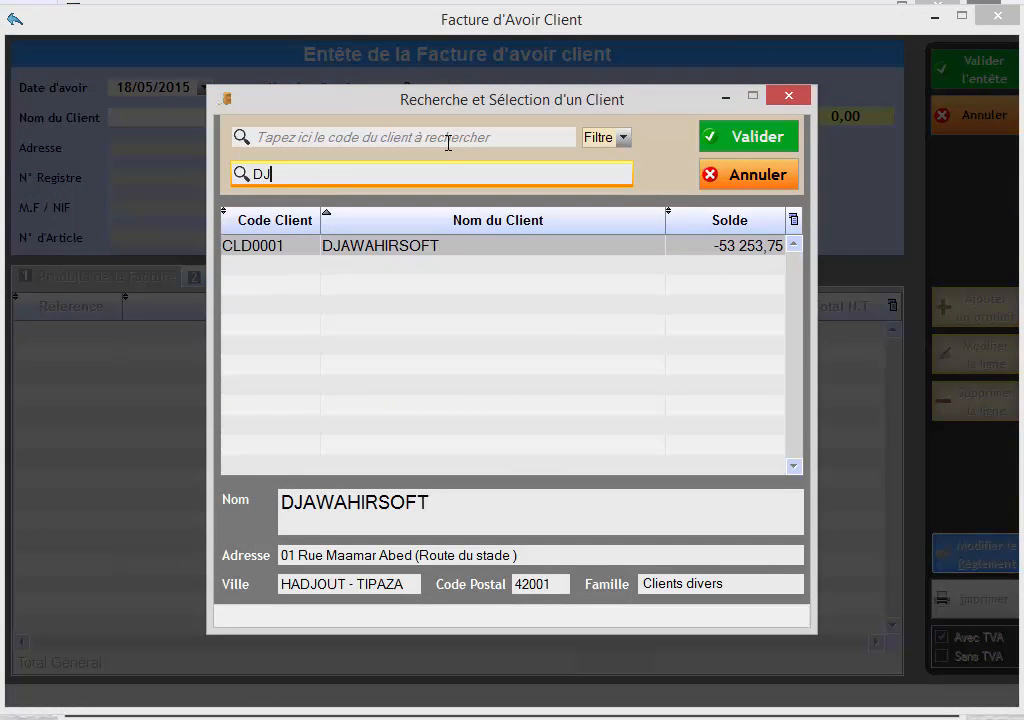
{"action": "double_click", "coordinate": [433, 246]}
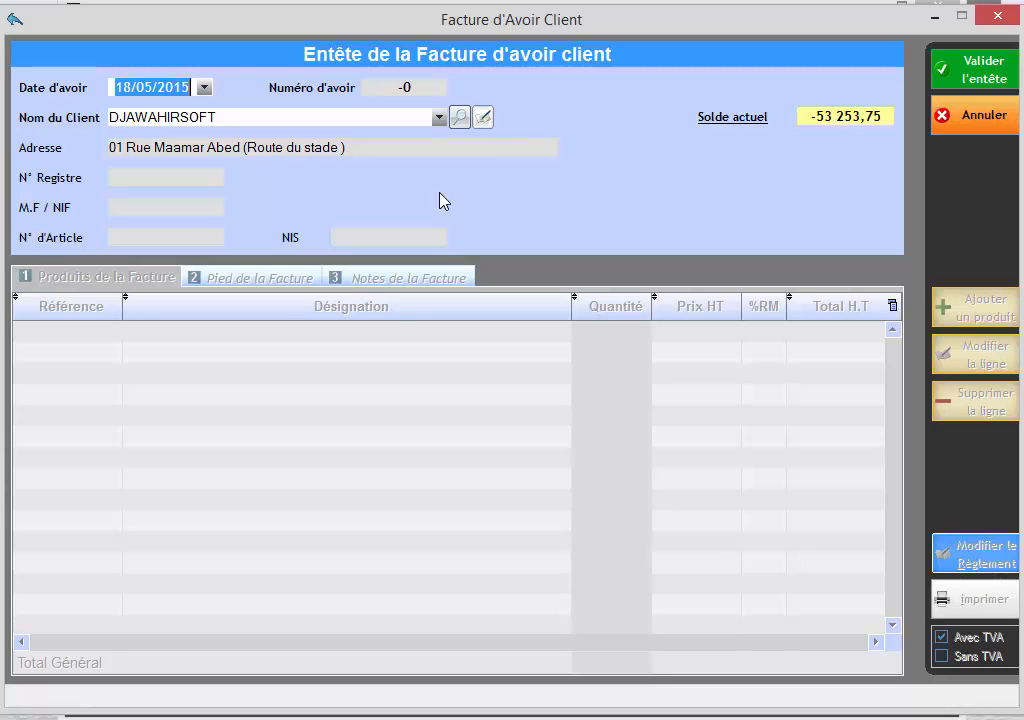
Step: Activate credit note creation without a link to sales invoices and validate the header
{"action": "key", "text": "ctrl+alt+a"}
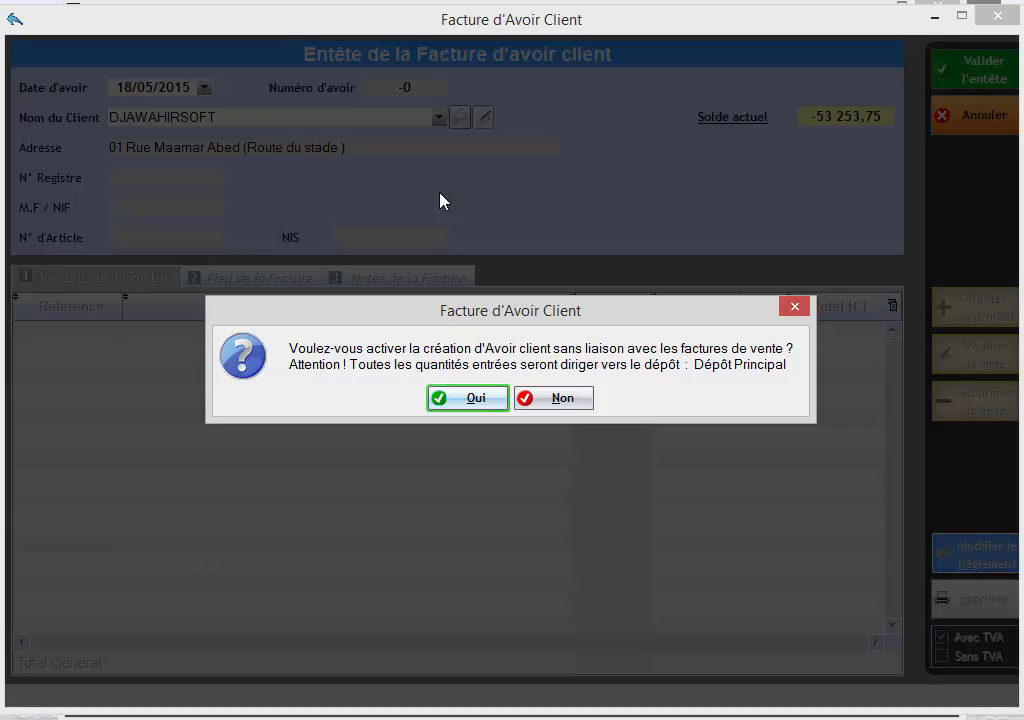
{"action": "left_click", "coordinate": [449, 397]}
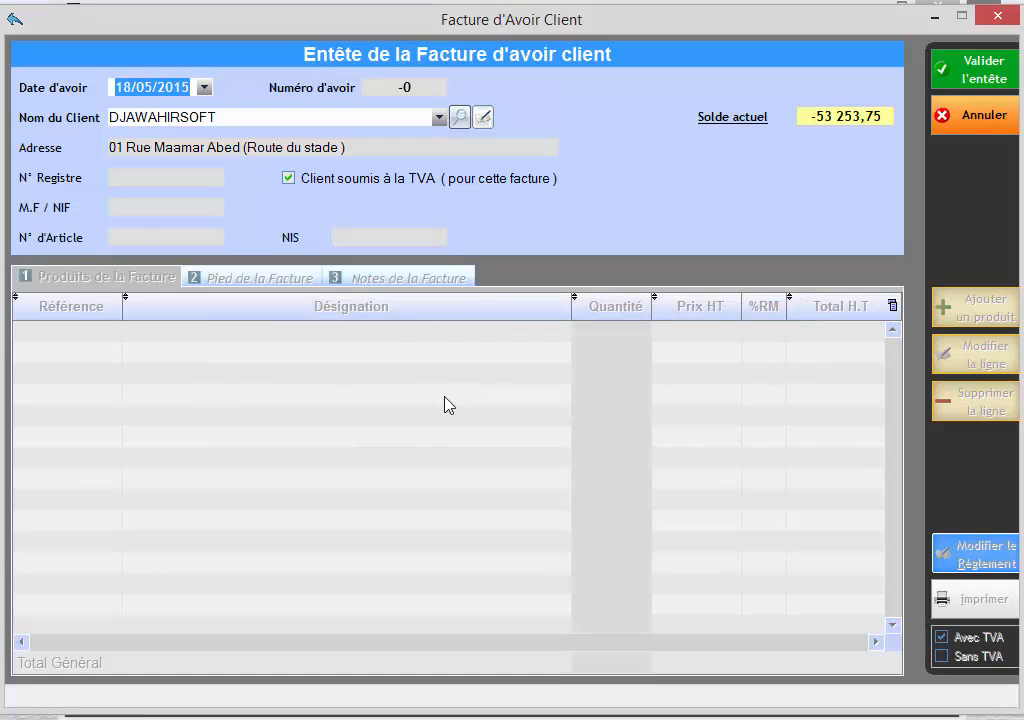
{"action": "left_click", "coordinate": [962, 76]}
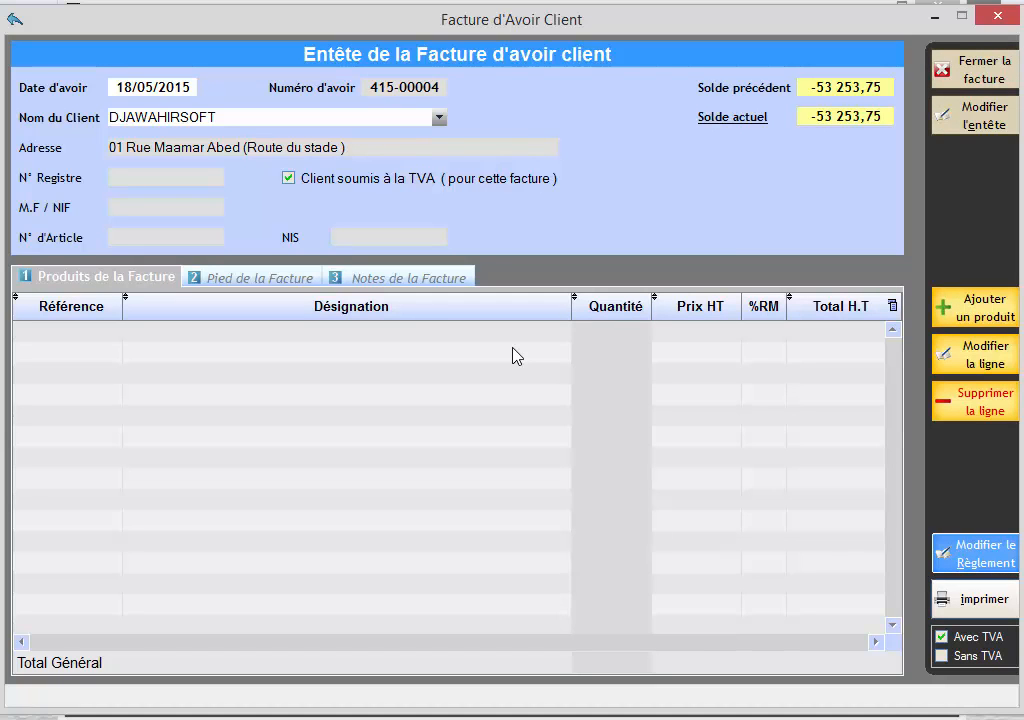
Step: Start adding a product to the credit note, search for IMP ENC and select IMPRIMANTE MULTI-FONCTION JET D'ENCRE
{"action": "left_click", "coordinate": [968, 312]}
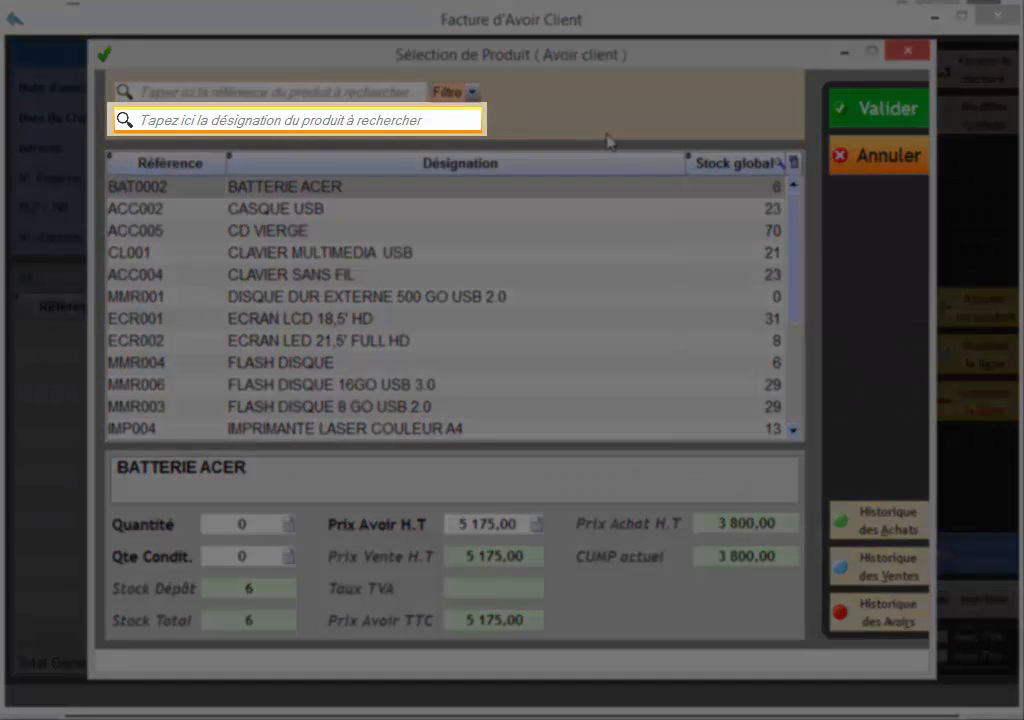
{"action": "type", "text": "IMP"}
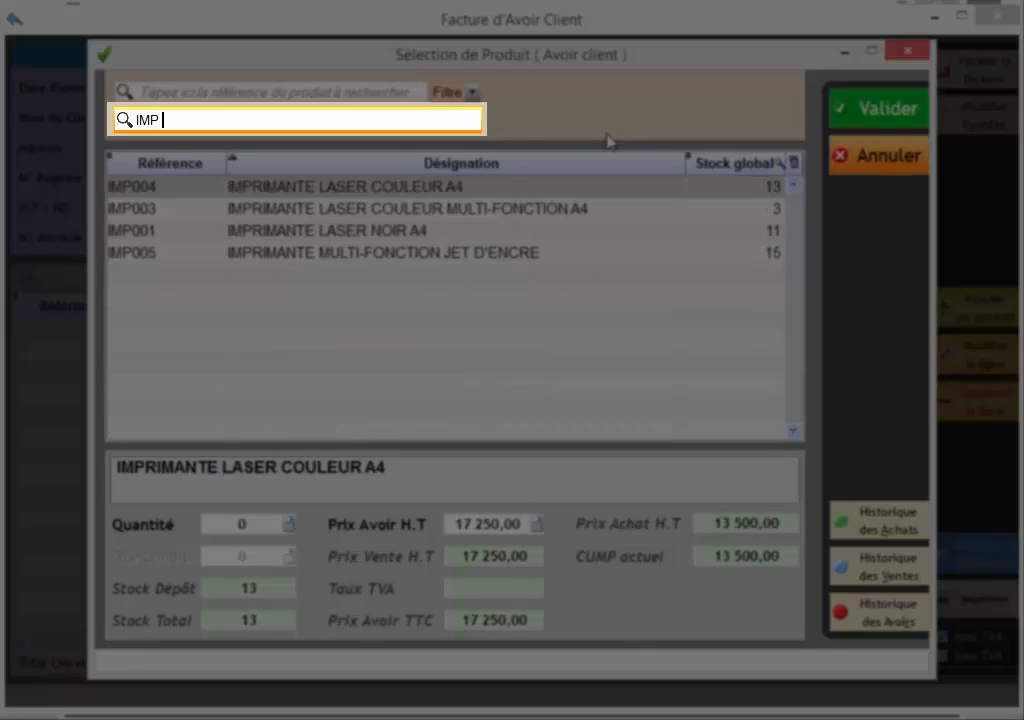
{"action": "type", "text": " EN"}
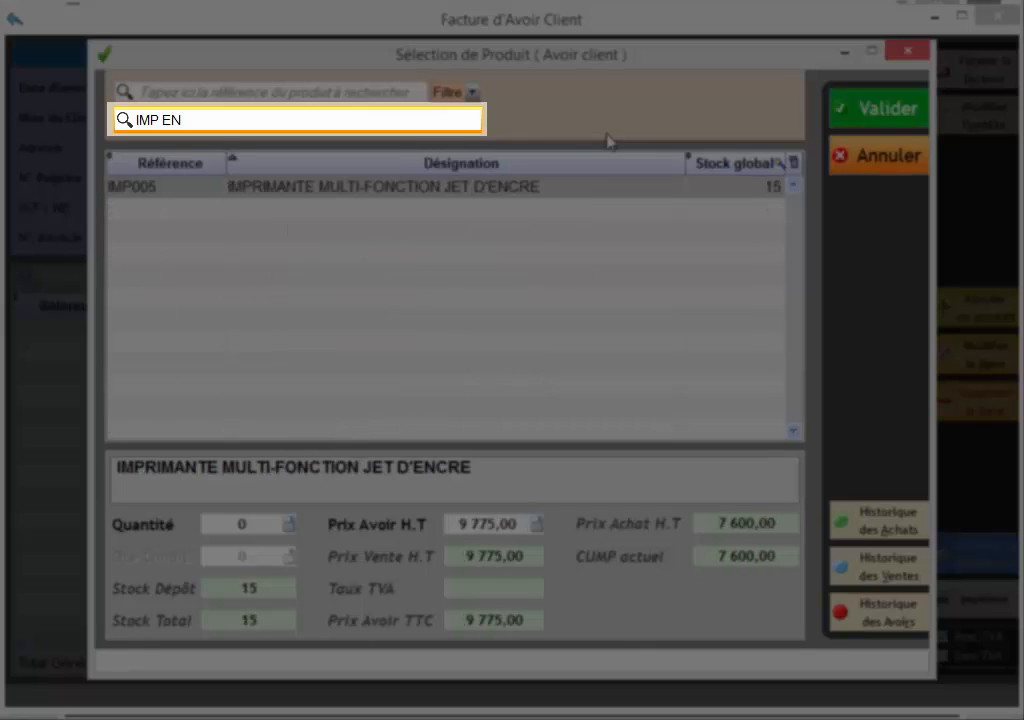
{"action": "type", "text": "C"}
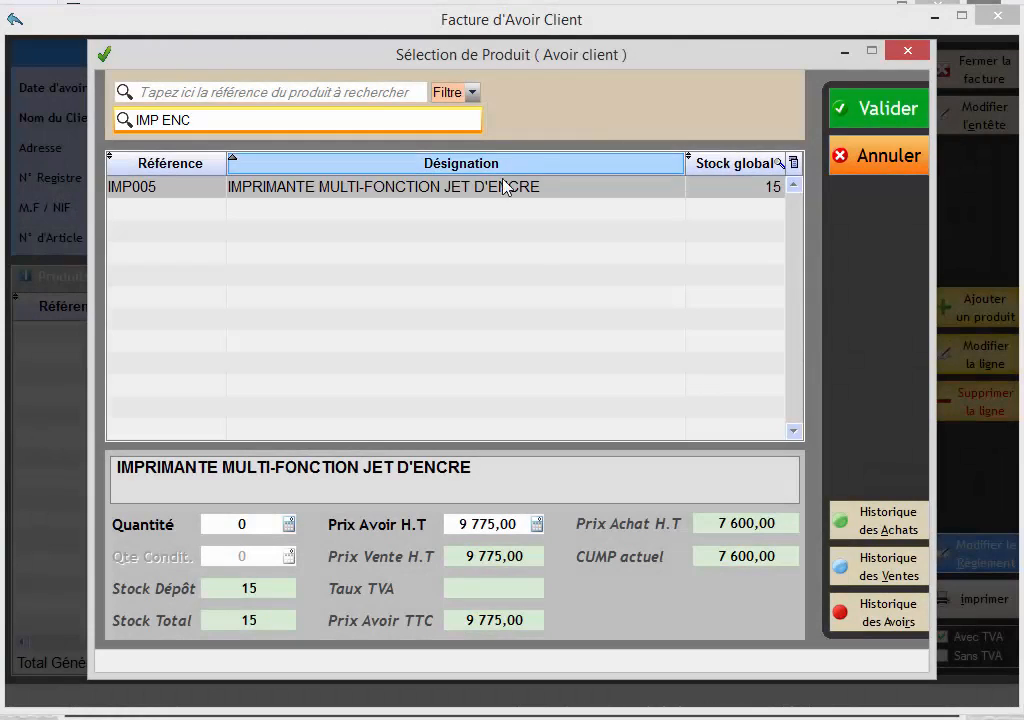
{"action": "left_click", "coordinate": [395, 189]}
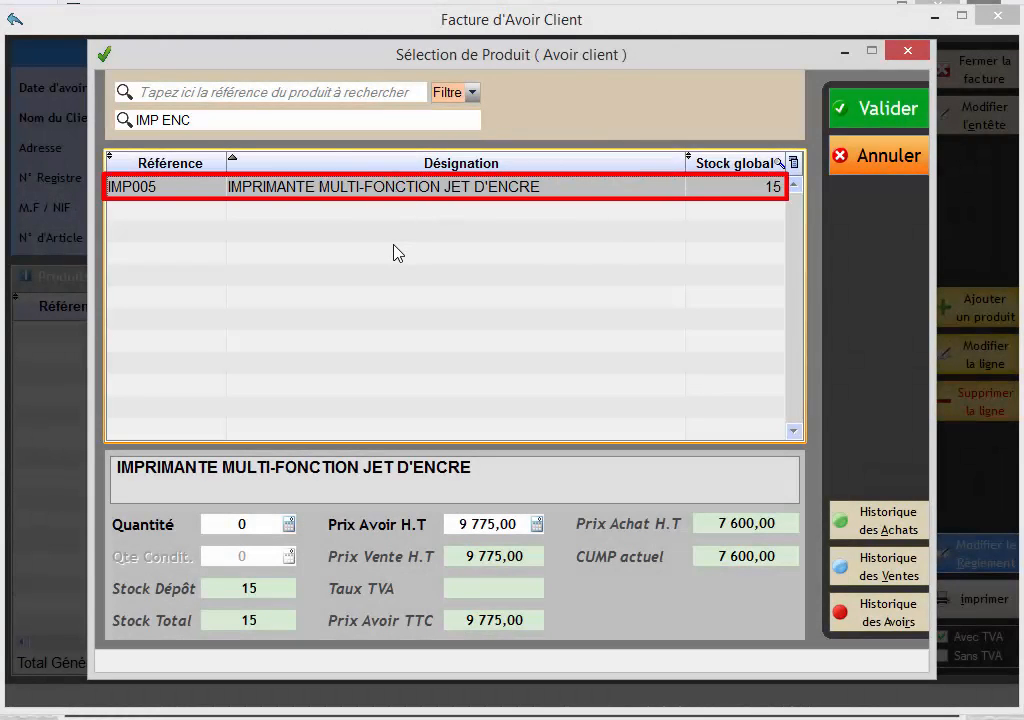
{"action": "key", "text": "Return"}
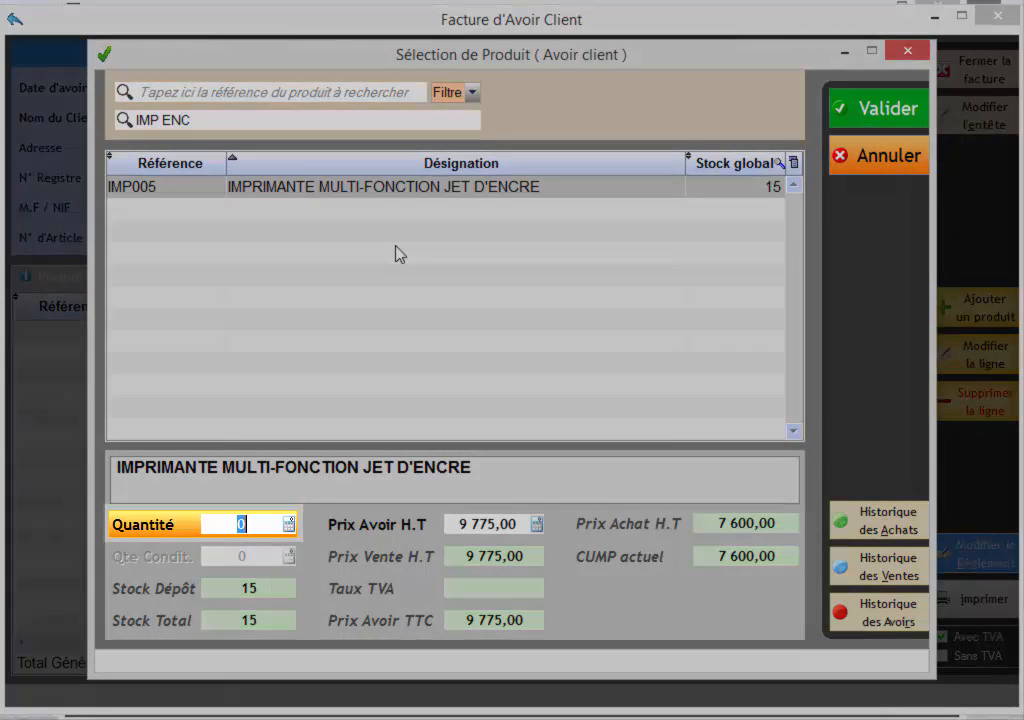
Step: Set the printer's quantity to 1 and its Prix Avoir H.T to 9475, and validate the line
{"action": "type", "text": "1"}
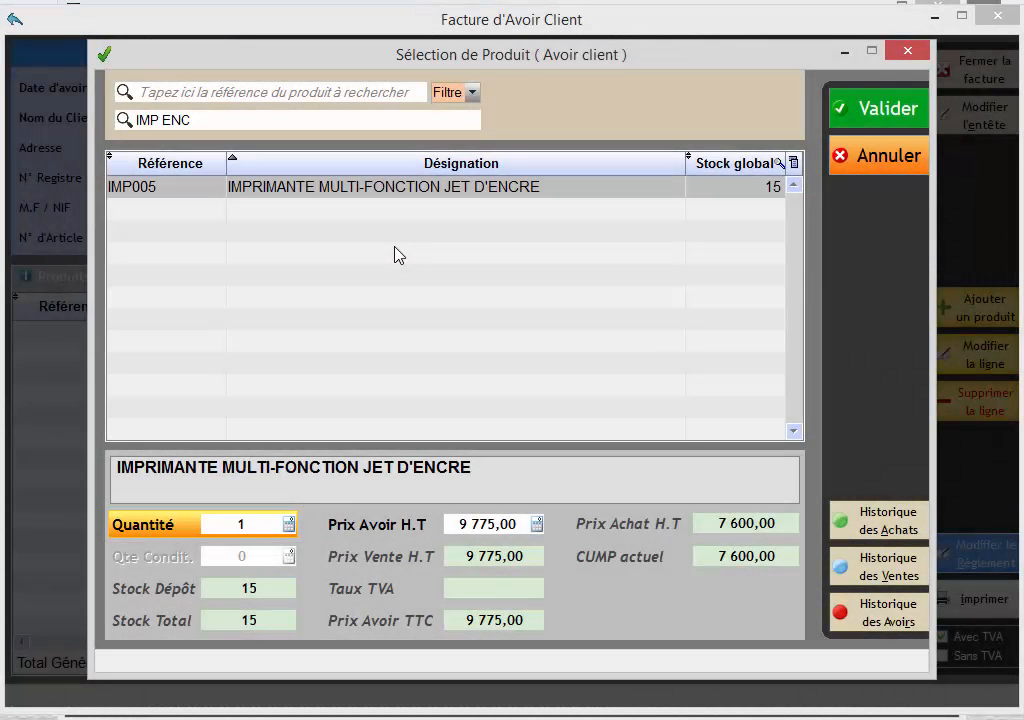
{"action": "key", "text": "Return"}
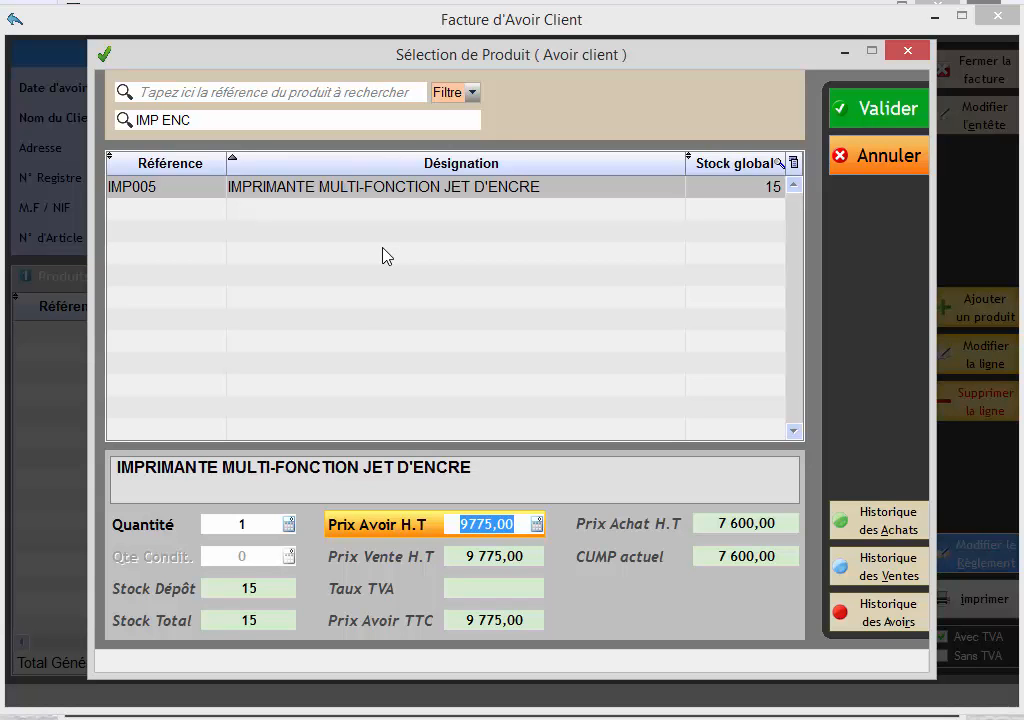
{"action": "type", "text": "947"}
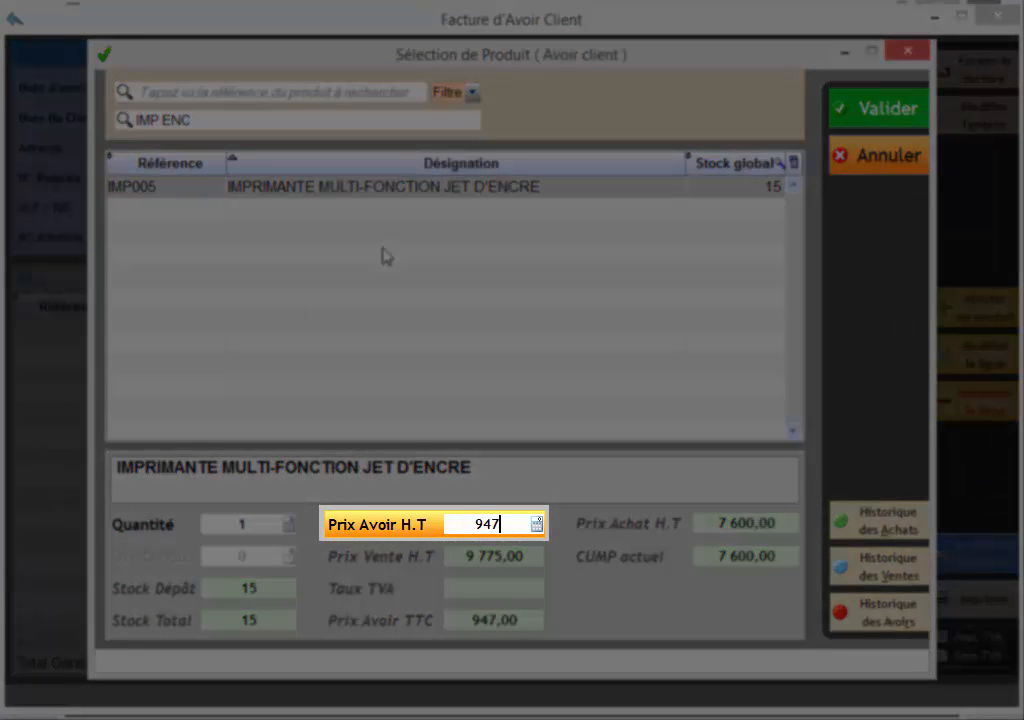
{"action": "type", "text": "5"}
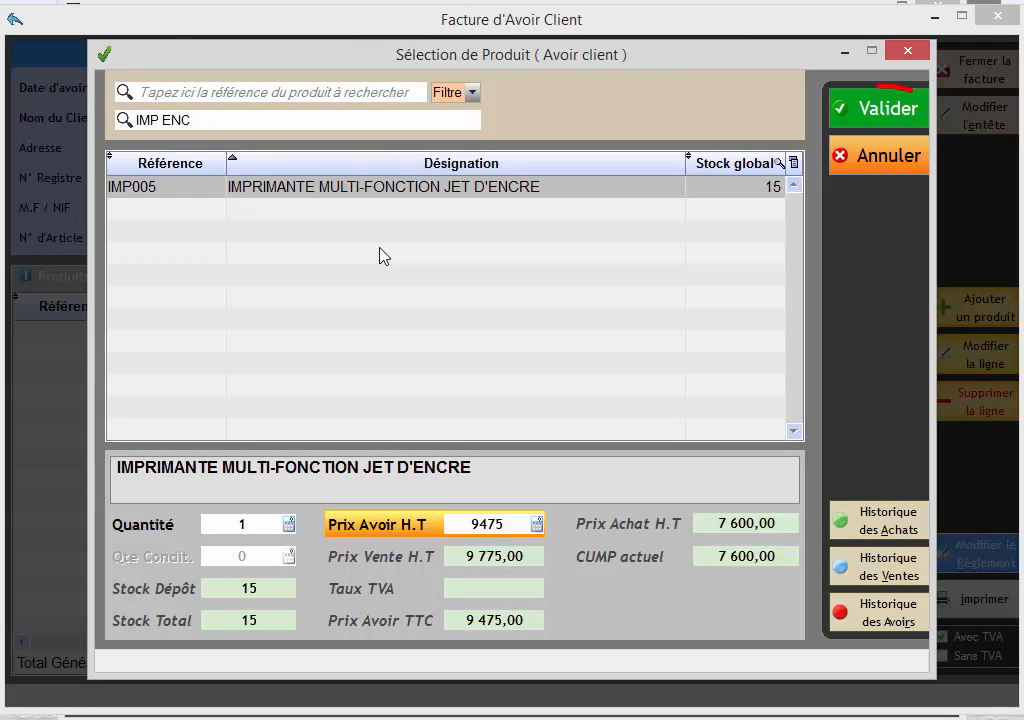
{"action": "left_click", "coordinate": [884, 113]}
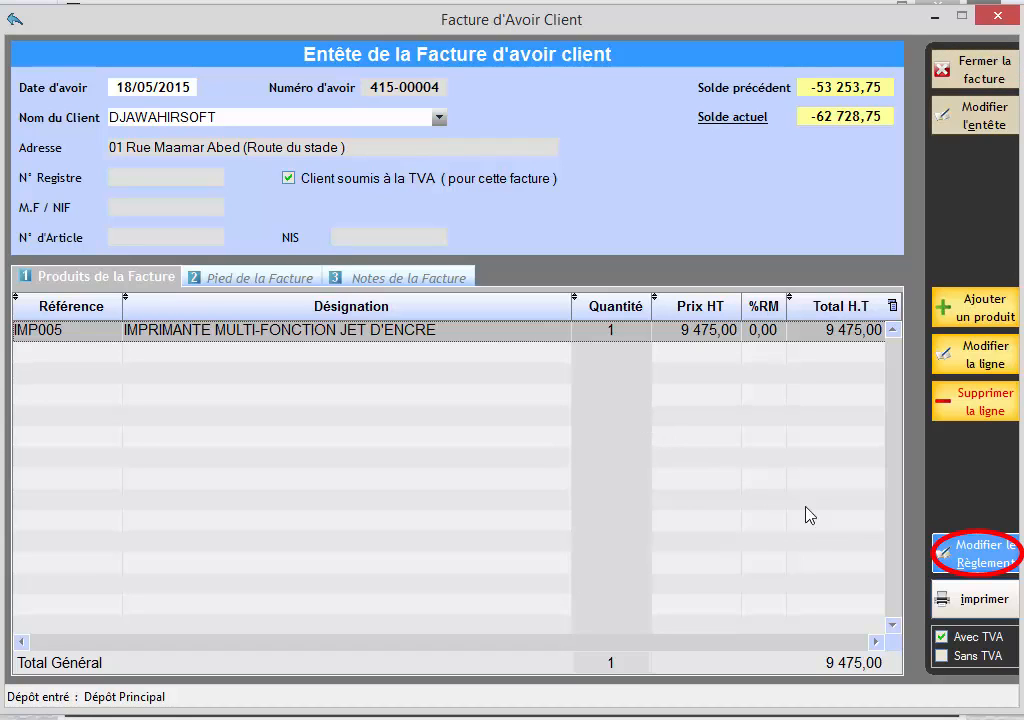
Step: Record a refund for the credit note with mode Espèces and a Valeur Remboursement of 4735, and validate it
{"action": "left_click", "coordinate": [950, 553]}
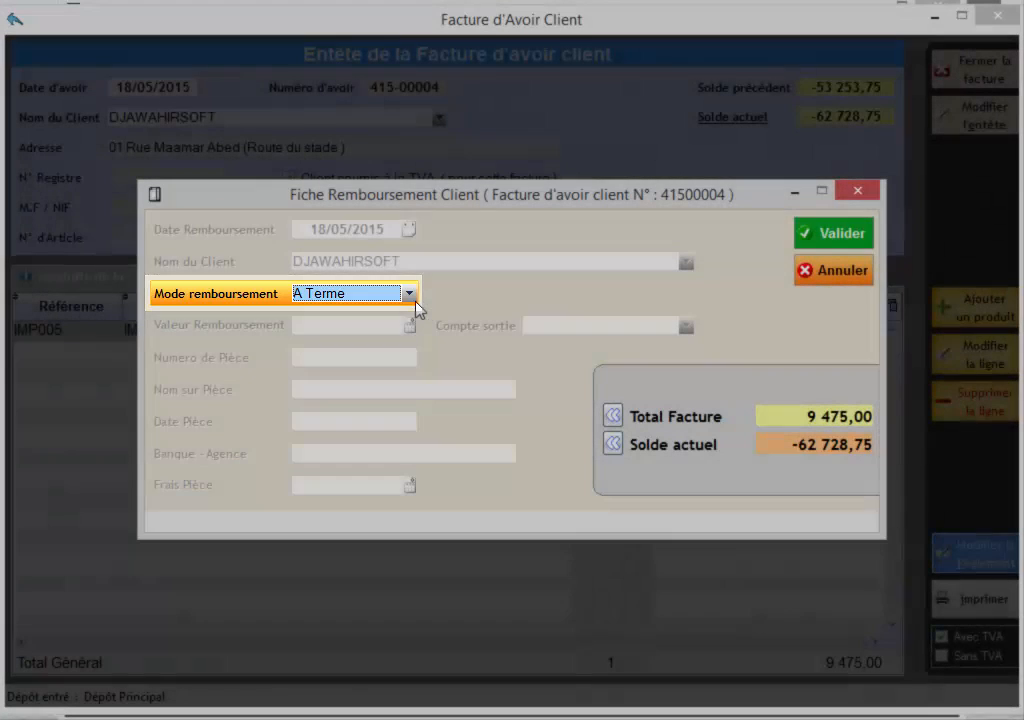
{"action": "left_click", "coordinate": [410, 295]}
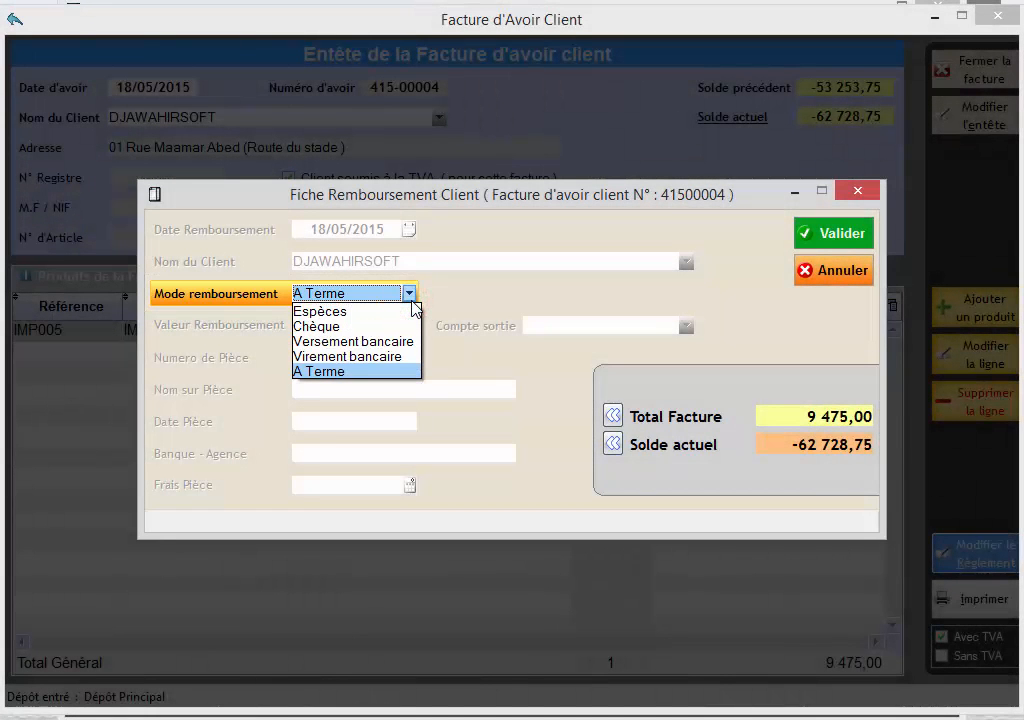
{"action": "left_click", "coordinate": [408, 312]}
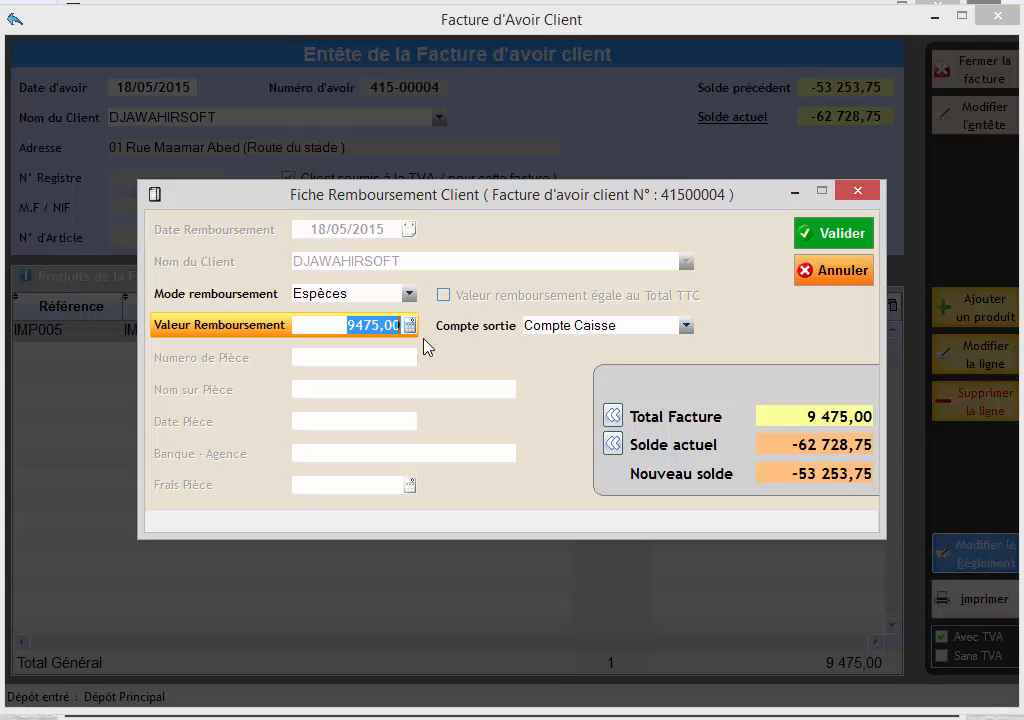
{"action": "type", "text": "4"}
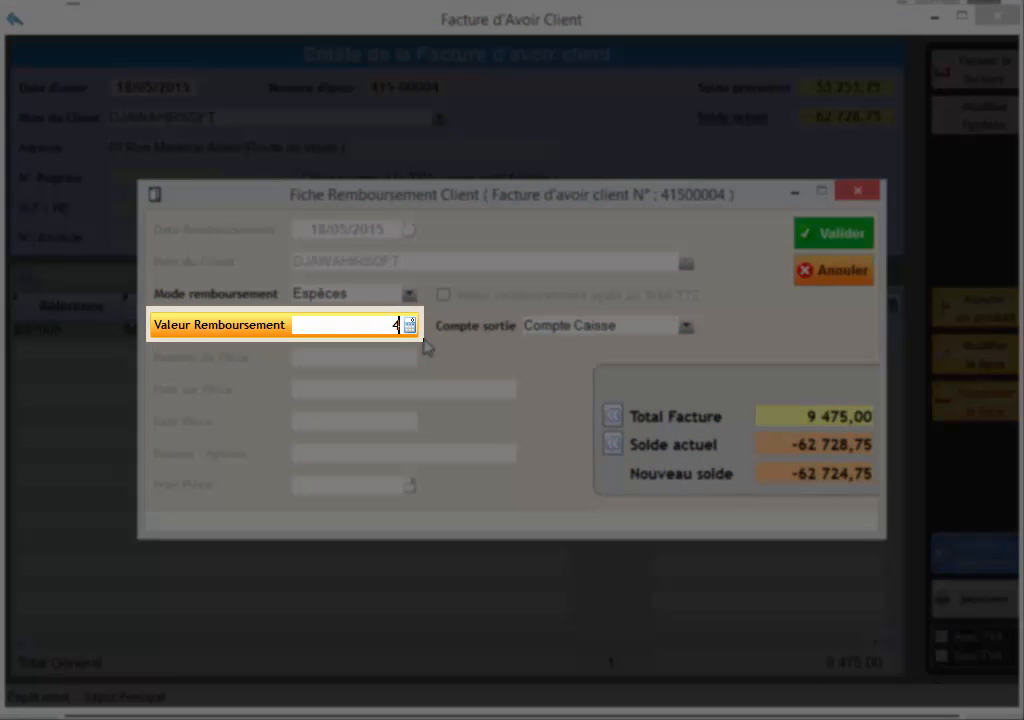
{"action": "type", "text": "735"}
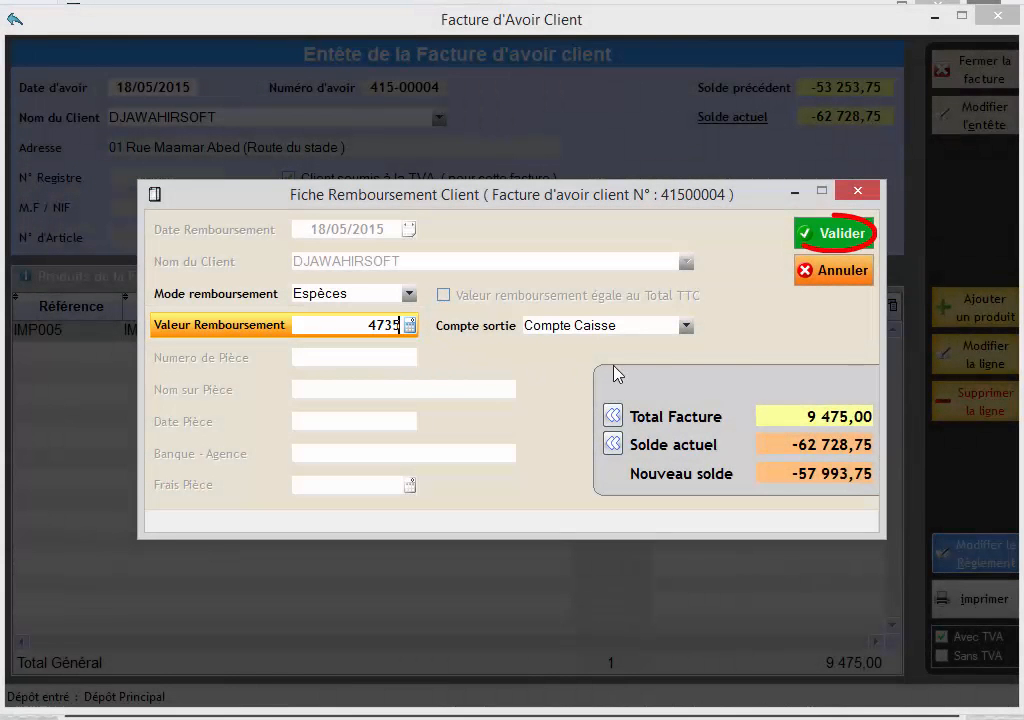
{"action": "left_click", "coordinate": [829, 236]}
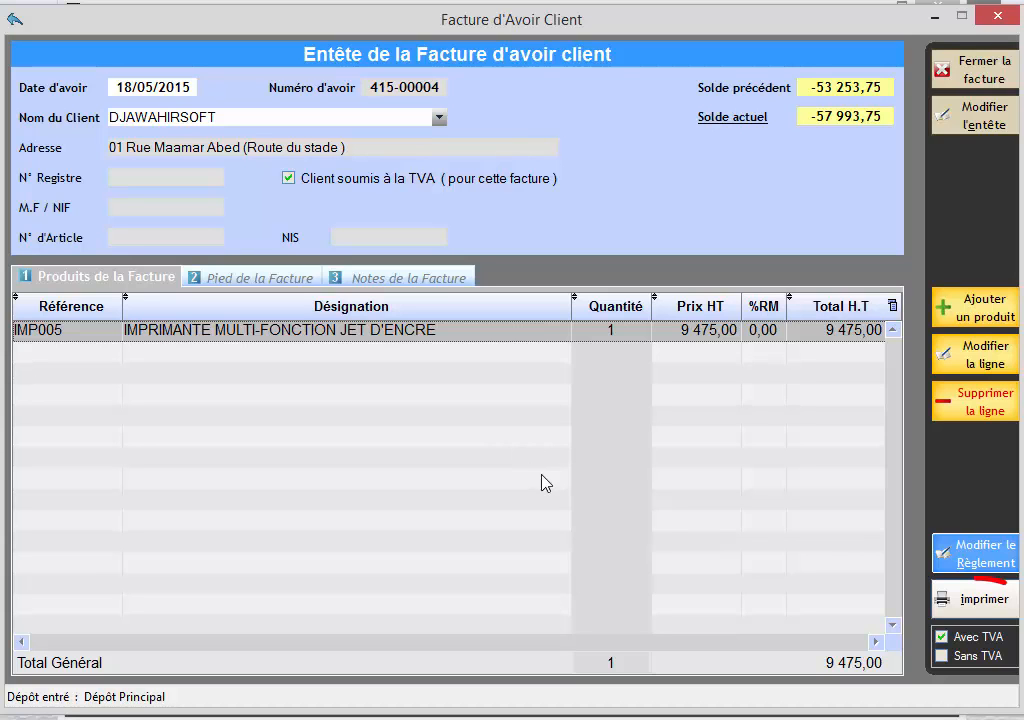
Step: Open the credit note's print preview, print the document and close the preview
{"action": "left_click", "coordinate": [952, 604]}
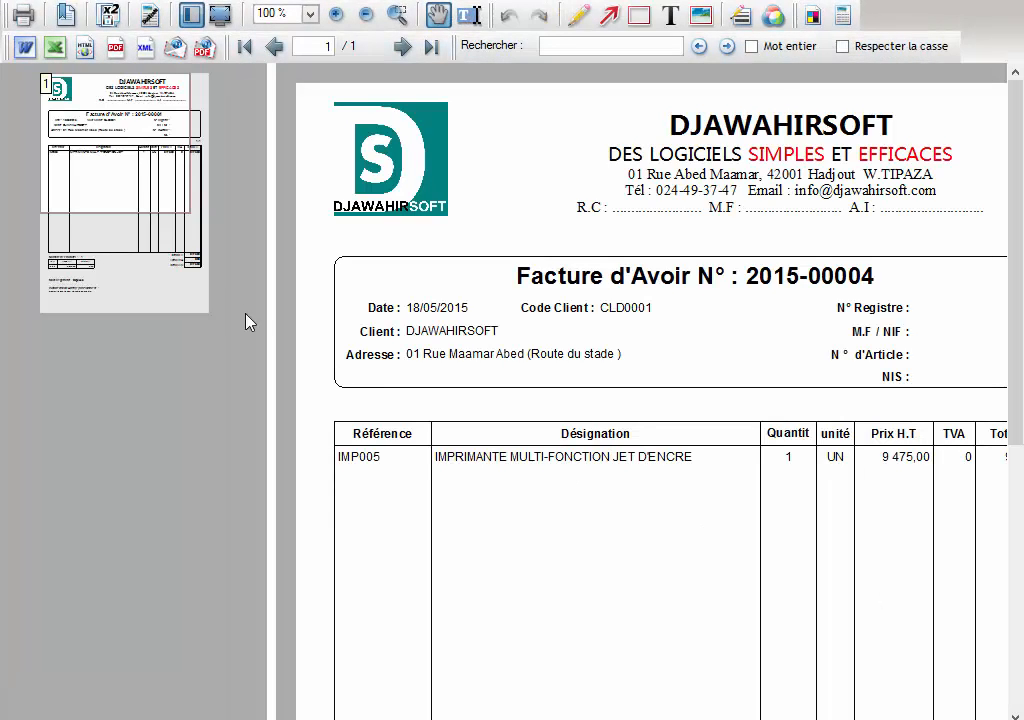
{"action": "mouse_move", "coordinate": [114, 181]}
{"action": "left_mouse_down"}
{"action": "mouse_move", "coordinate": [128, 187]}
{"action": "mouse_move", "coordinate": [119, 254]}
{"action": "mouse_move", "coordinate": [130, 258]}
{"action": "mouse_move", "coordinate": [116, 177]}
{"action": "left_mouse_up"}
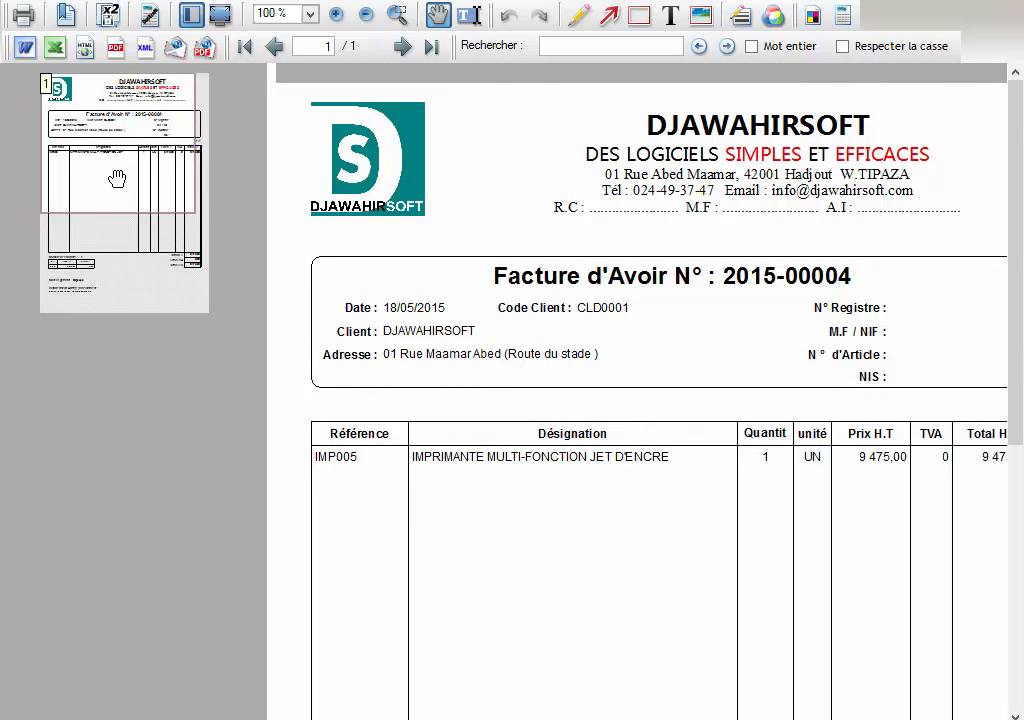
{"action": "left_click", "coordinate": [24, 15]}
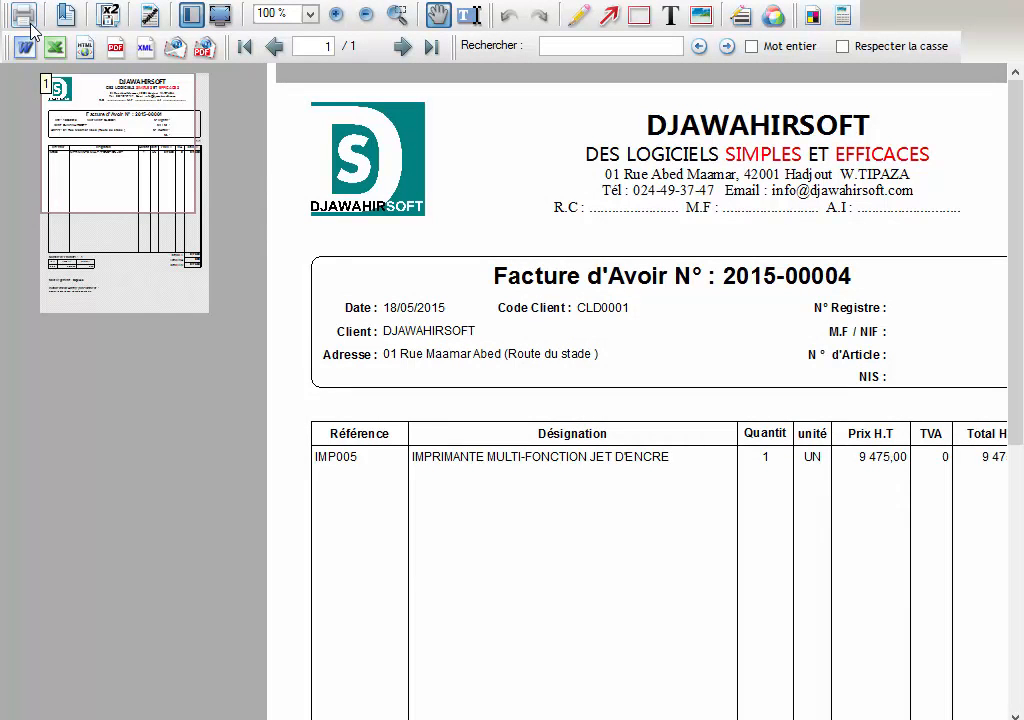
{"action": "key", "text": "Escape"}
{"action": "key", "text": "Escape"}
{"action": "key", "text": "Escape"}
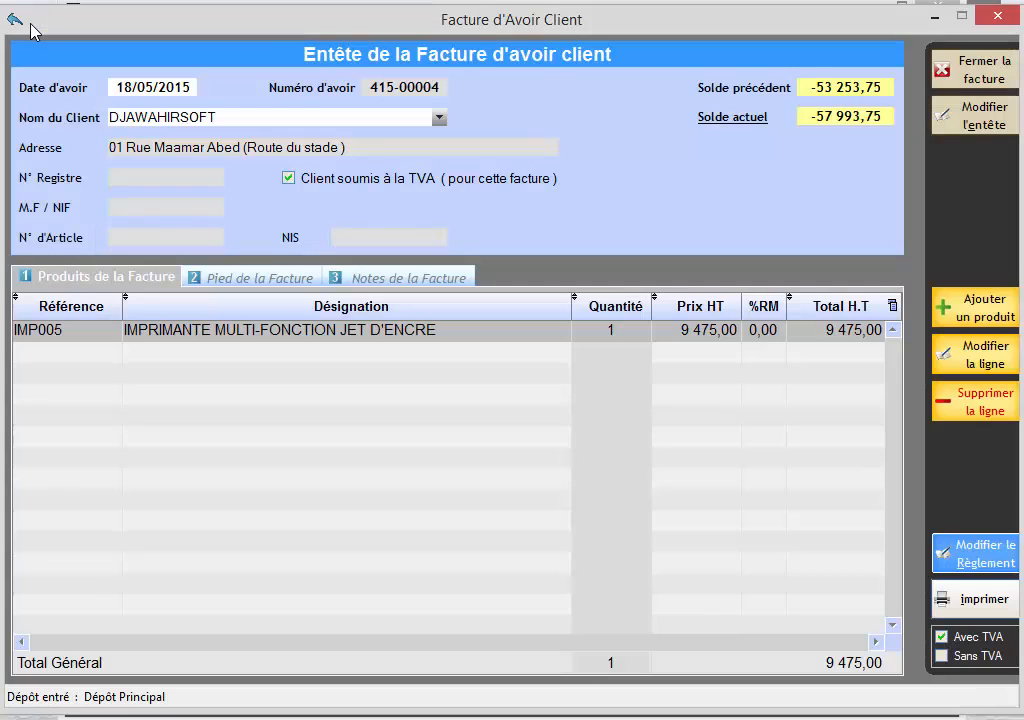